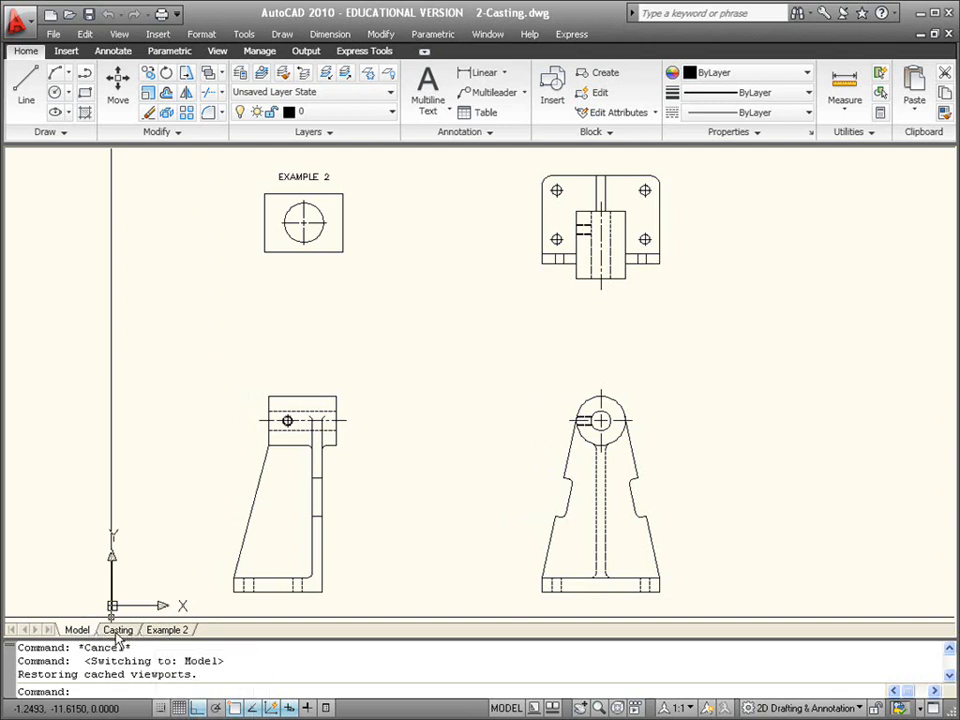
# Open the Casting layout and start the rename operation on it
pyautogui.moveTo(117, 637)
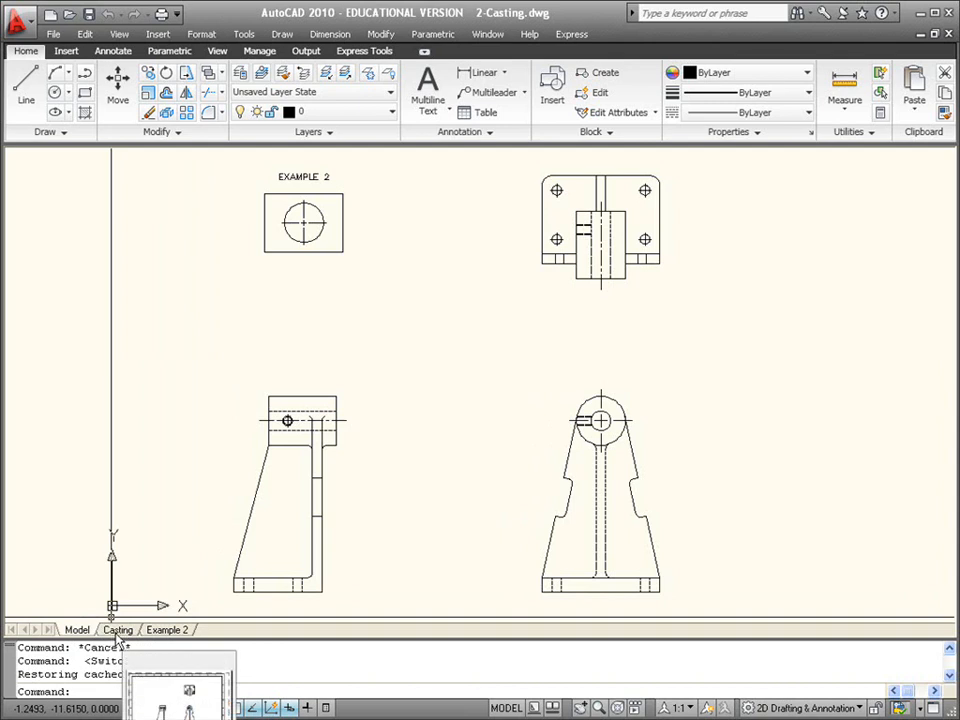
pyautogui.click(117, 630)
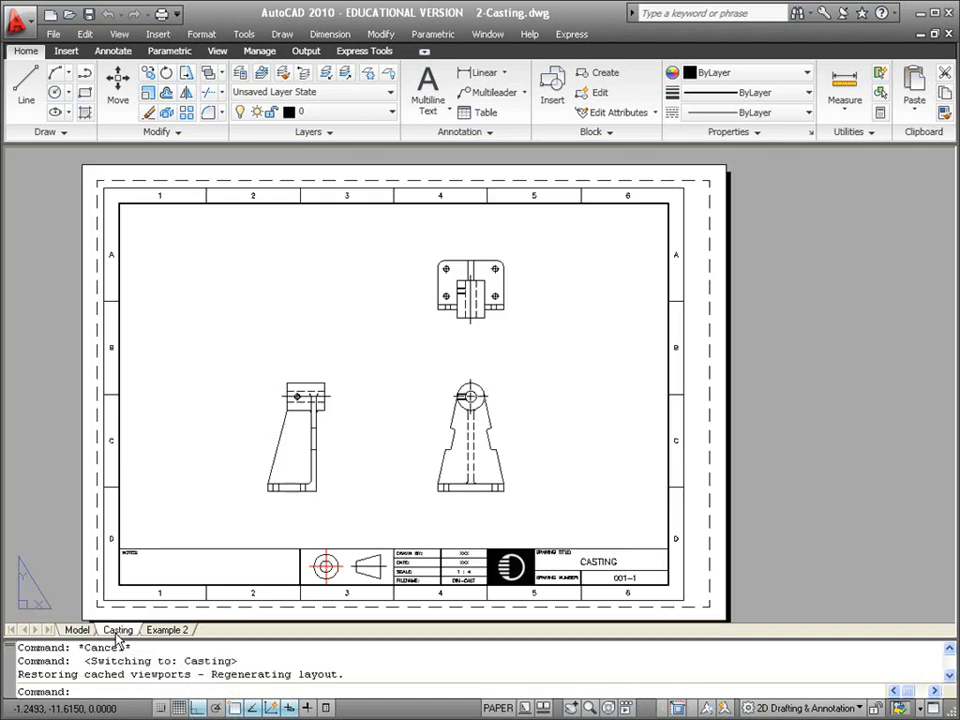
pyautogui.rightClick(119, 636)
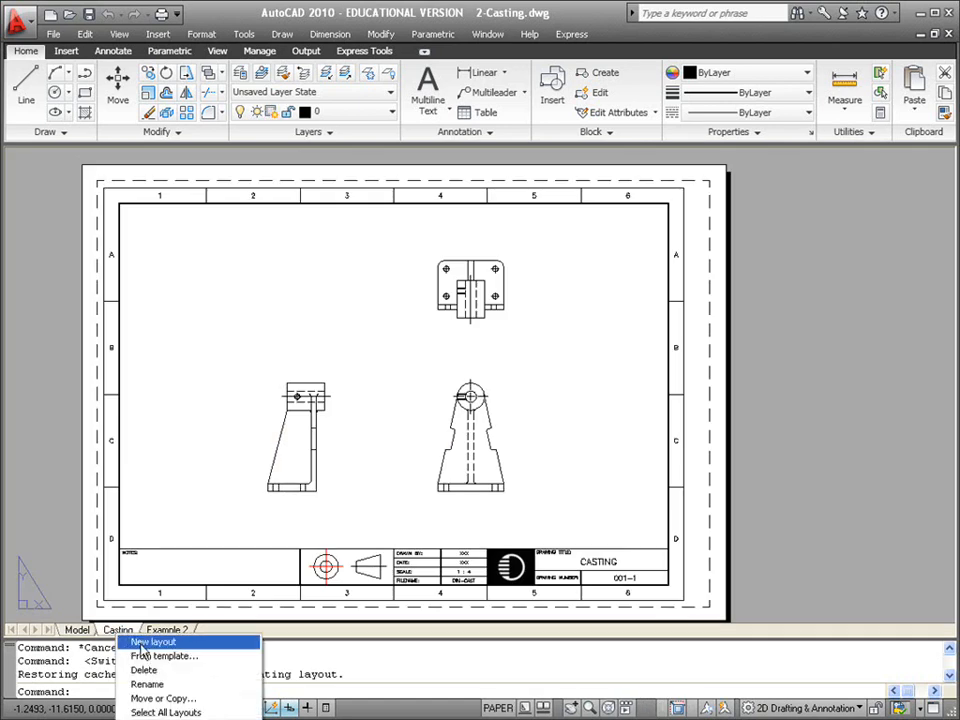
pyautogui.click(152, 686)
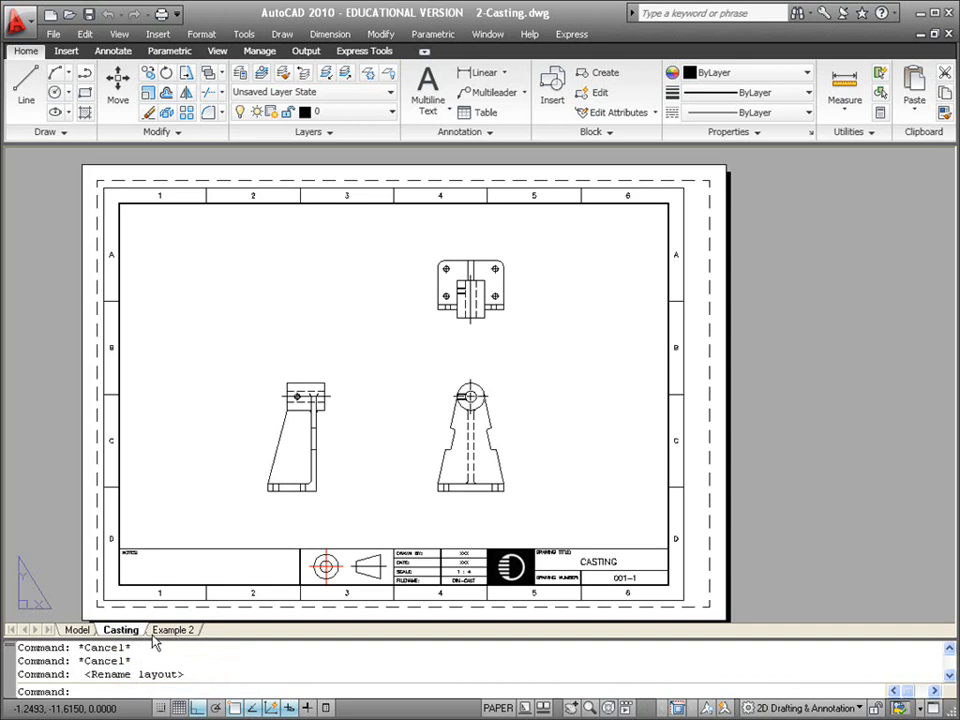
# View the Example 2 and Casting layouts, then inspect the full set of casting views in model space
pyautogui.click(165, 636)
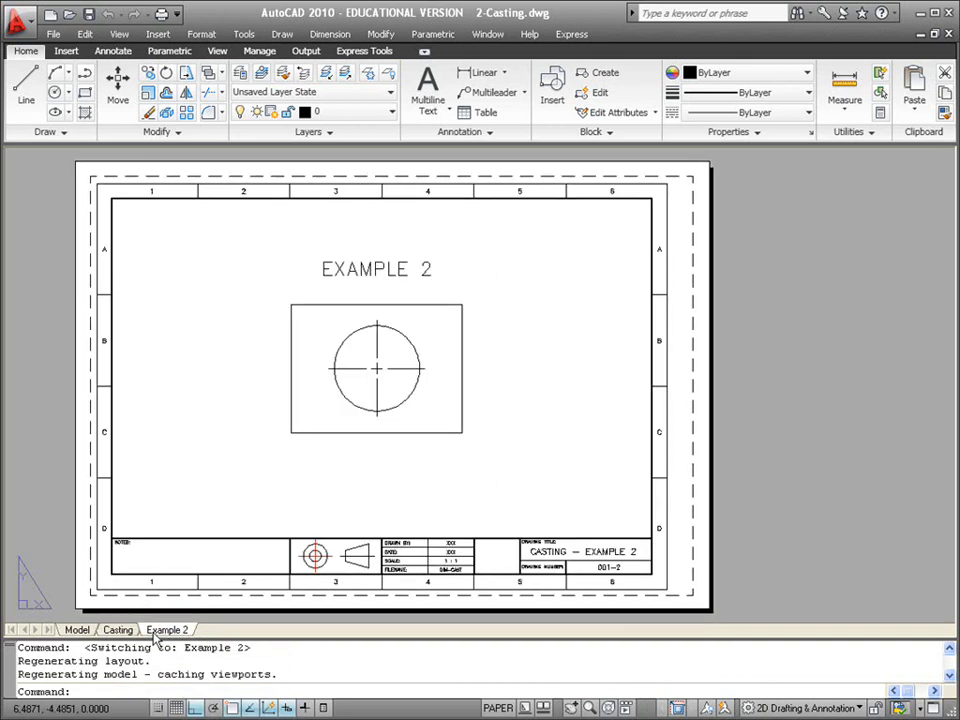
pyautogui.click(116, 630)
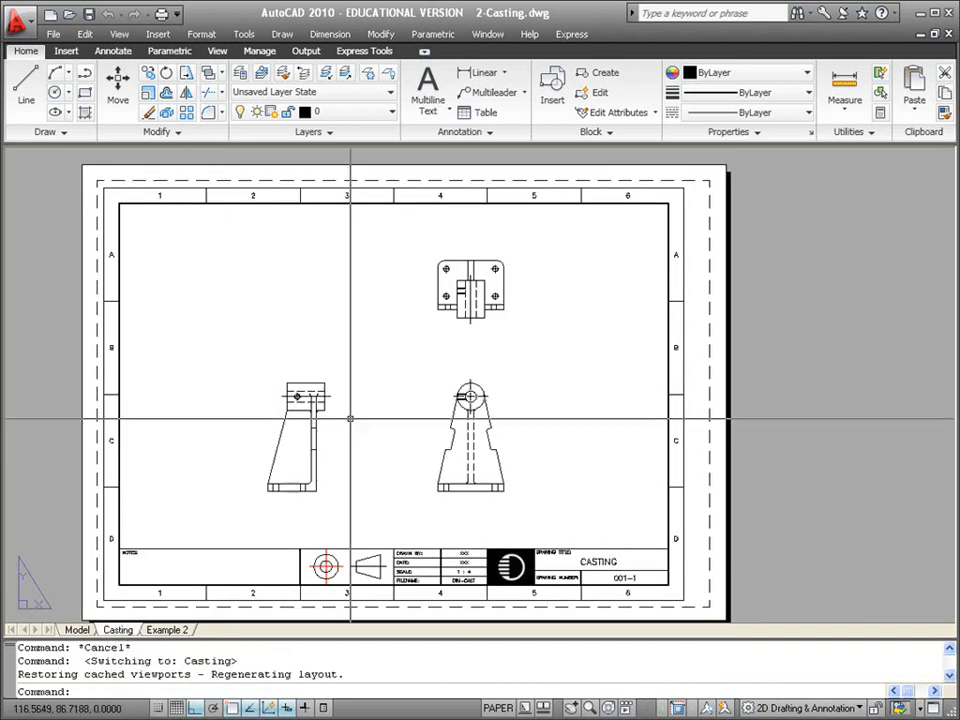
pyautogui.click(79, 631)
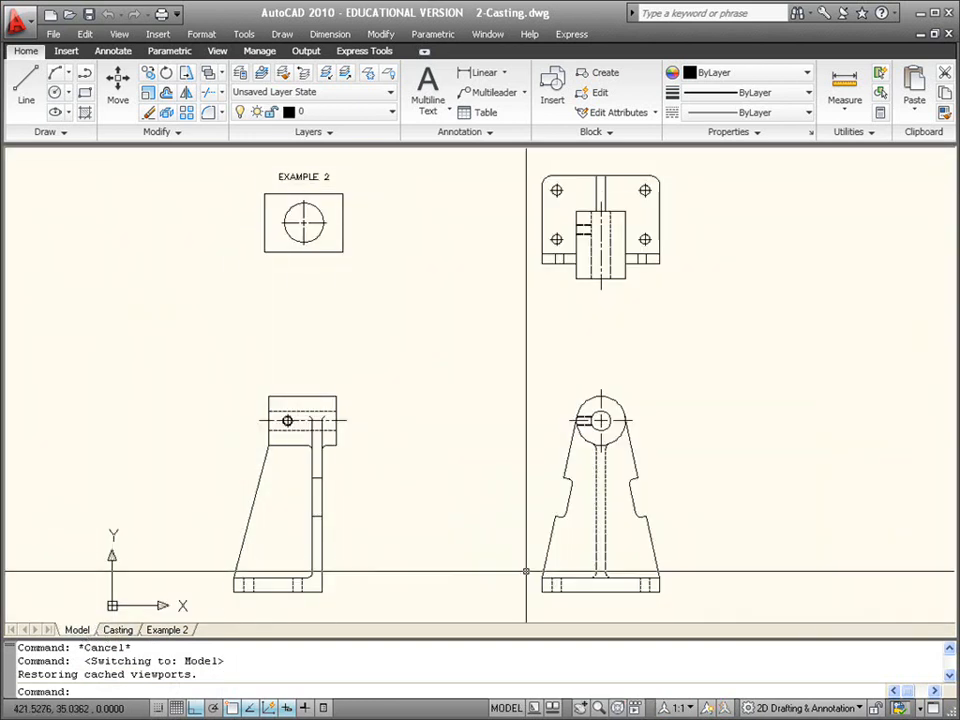
pyautogui.scroll(-5, 331, 443)
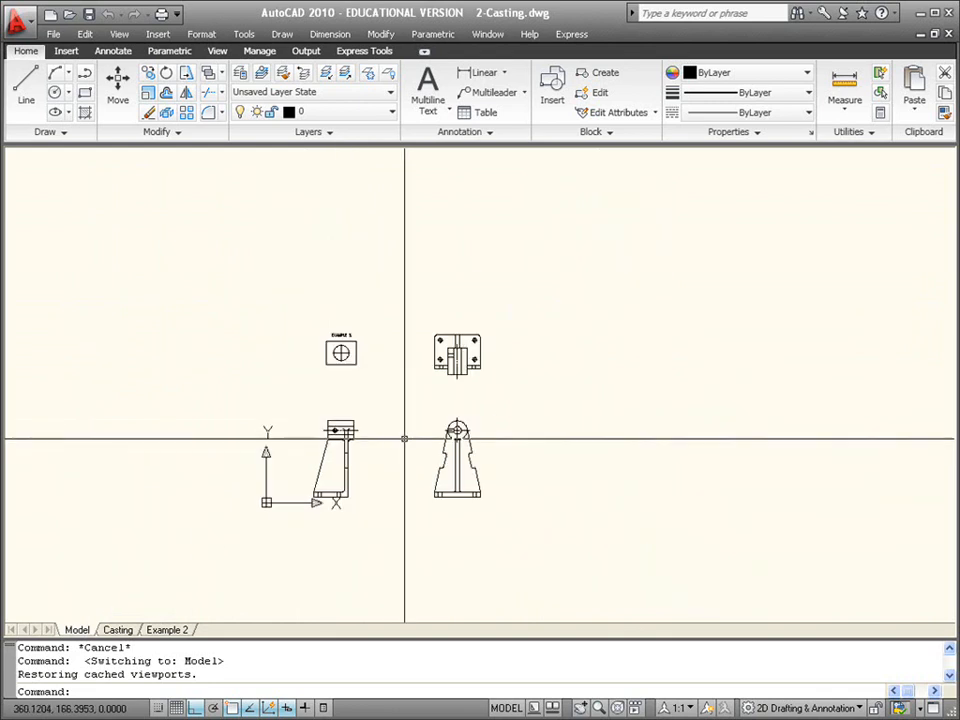
pyautogui.scroll(5, 403, 429)
pyautogui.scroll(-2, 397, 420)
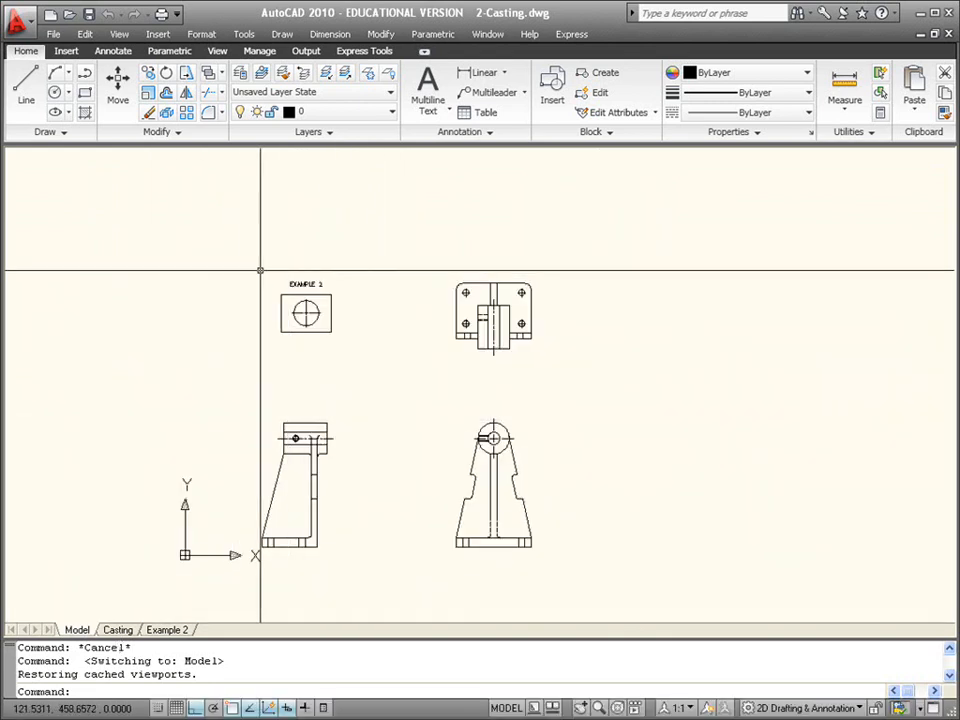
# Compare the Casting and Example 2 layouts with model space, finishing on the Casting layout
pyautogui.moveTo(182, 634)
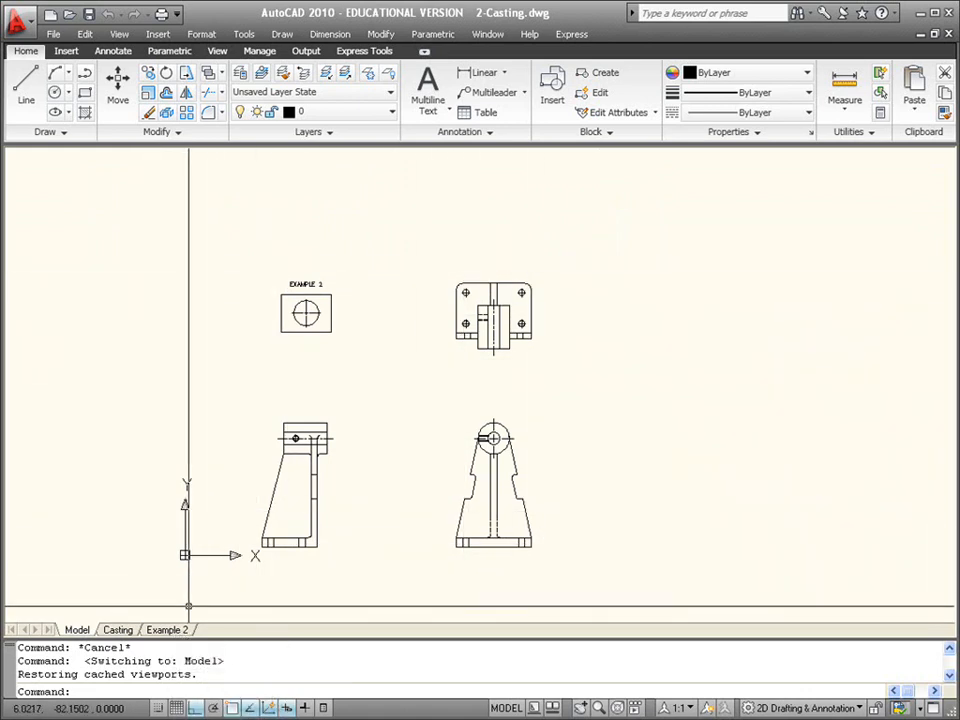
pyautogui.click(126, 632)
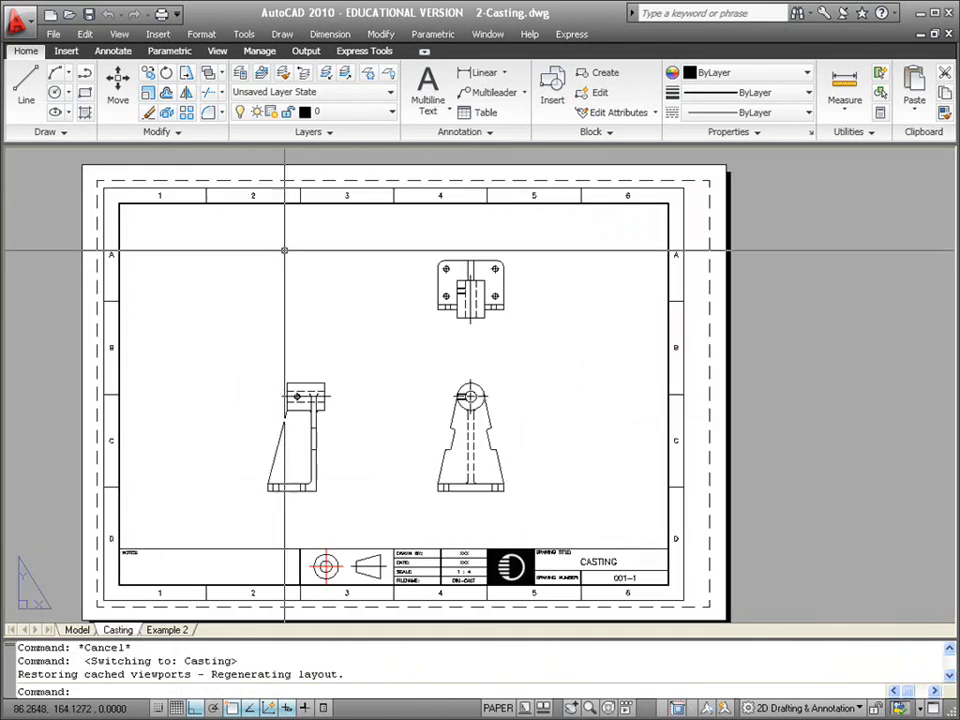
pyautogui.click(166, 632)
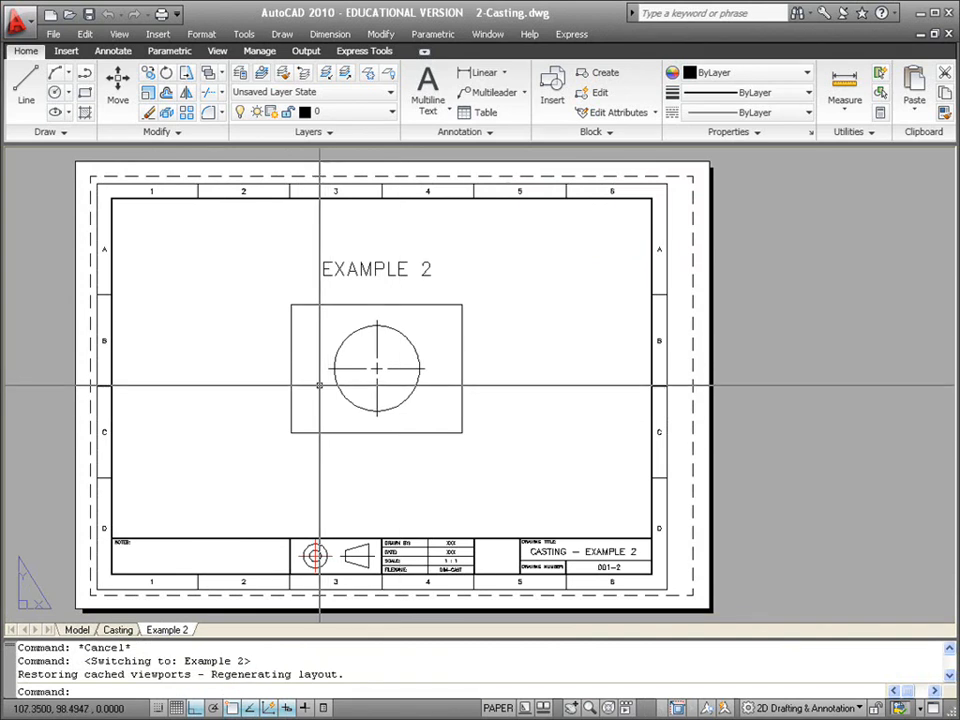
pyautogui.click(117, 632)
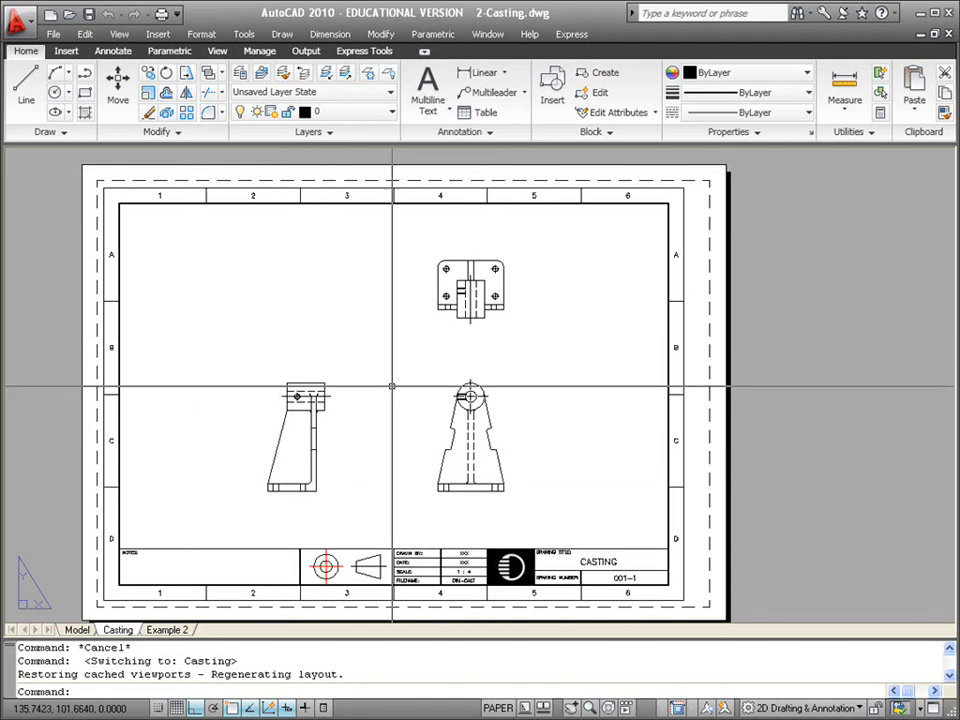
pyautogui.click(160, 630)
pyautogui.click(118, 631)
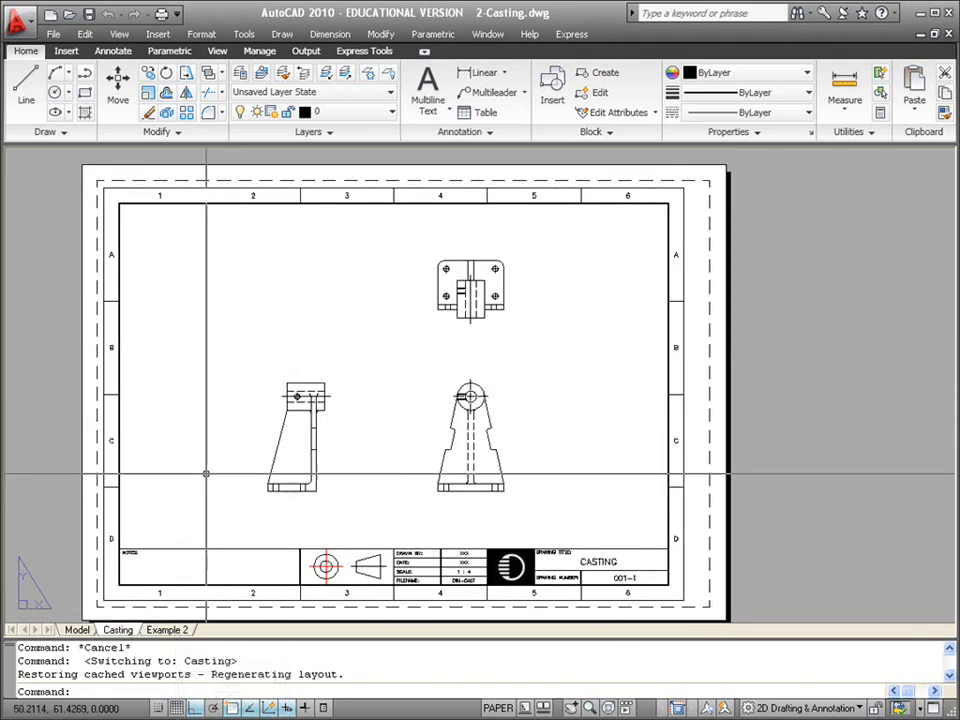
pyautogui.click(78, 630)
pyautogui.click(118, 634)
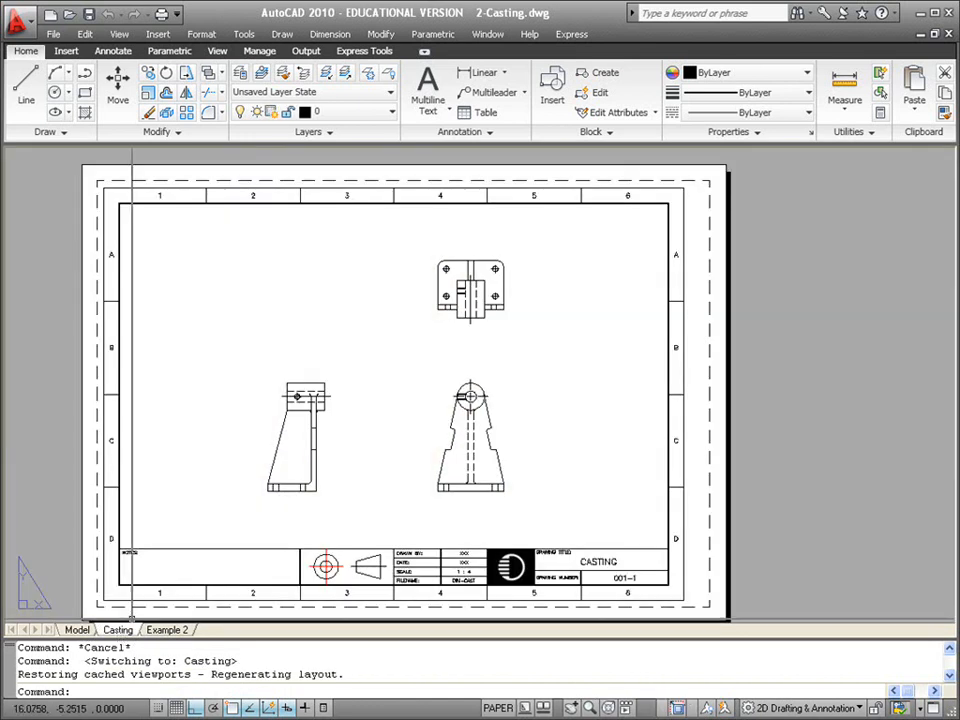
# Turn Ortho mode off, and enter and leave model space through the Casting layout's viewport twice
pyautogui.press('F8')
pyautogui.moveTo(424, 307); pyautogui.dragTo(500, 303, button='middle')
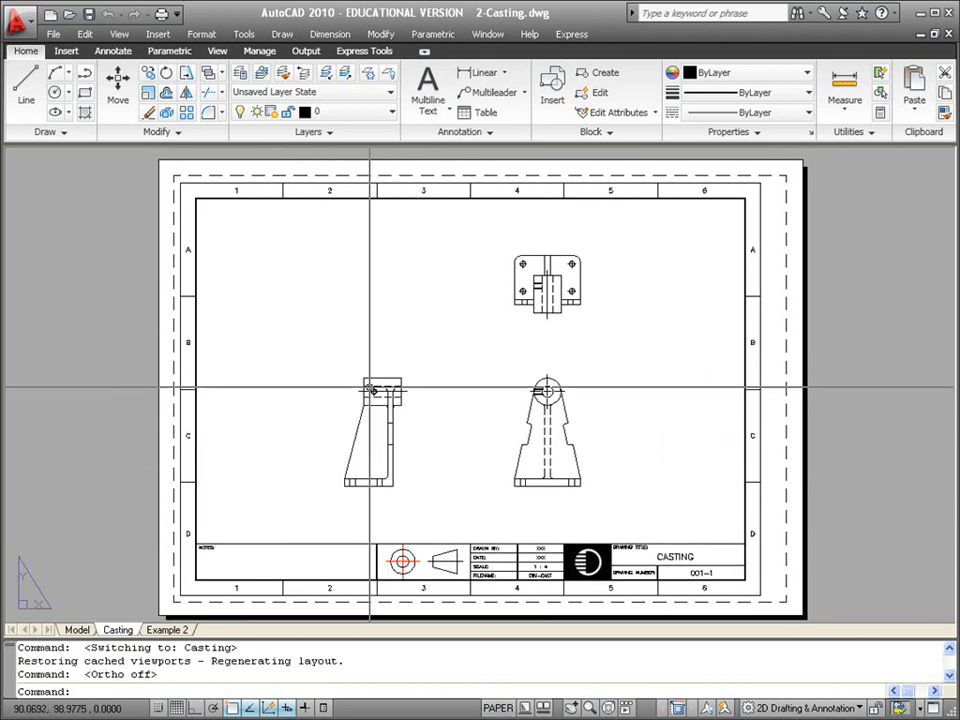
pyautogui.doubleClick(329, 318)
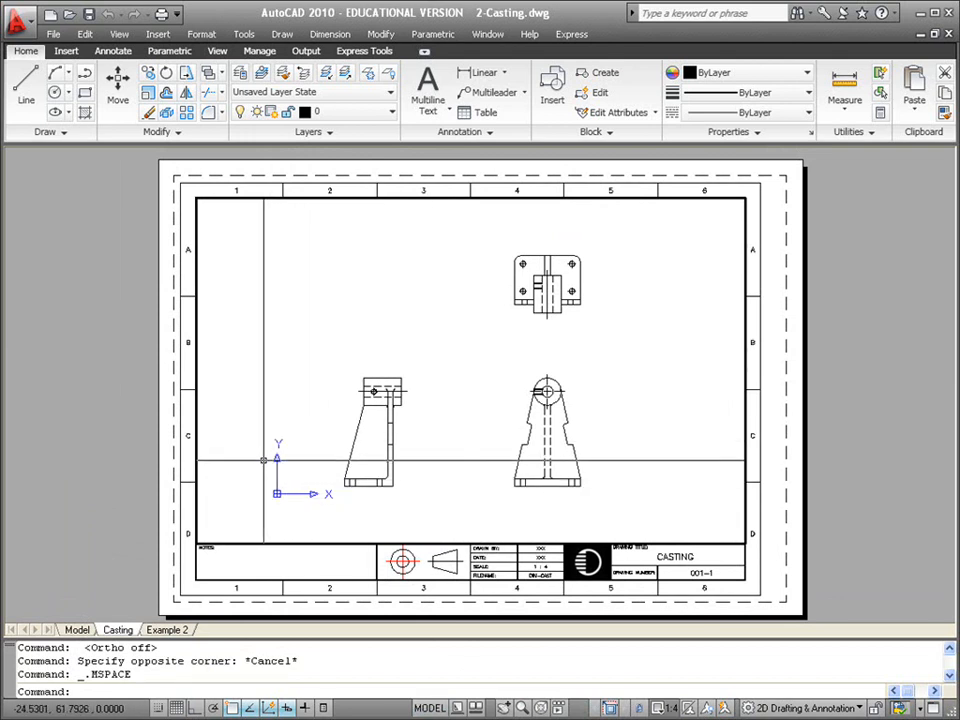
pyautogui.doubleClick(66, 423)
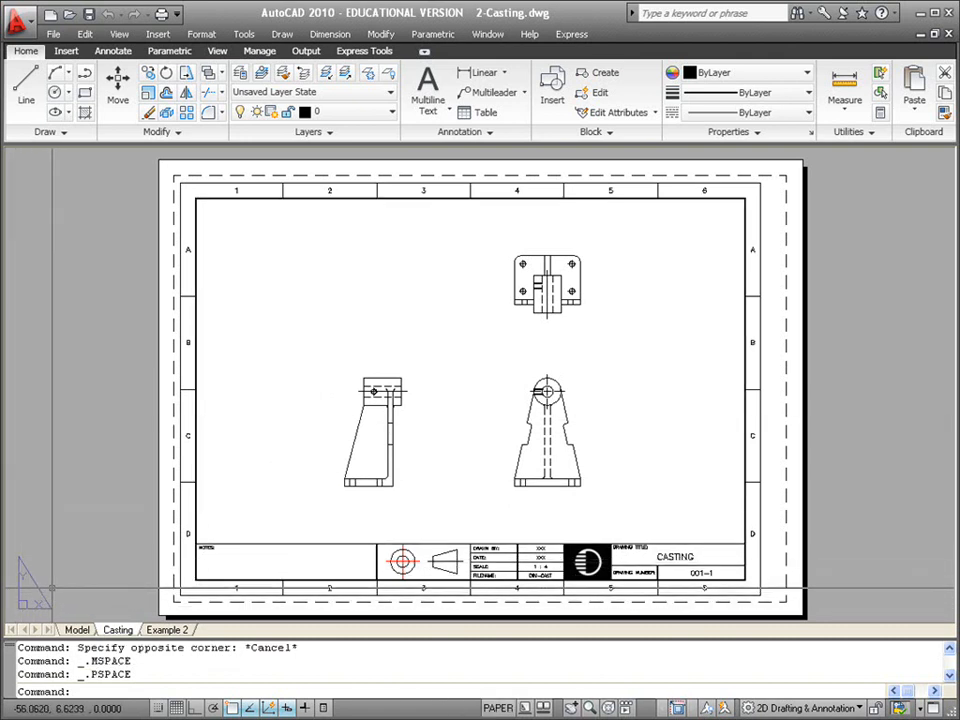
pyautogui.doubleClick(272, 454)
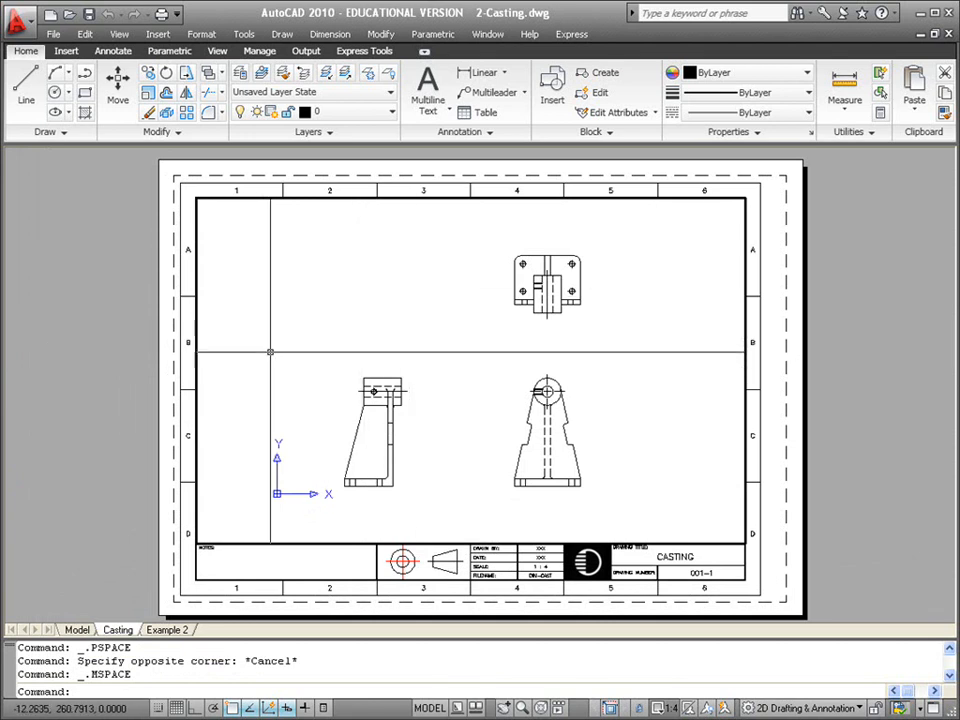
pyautogui.doubleClick(78, 318)
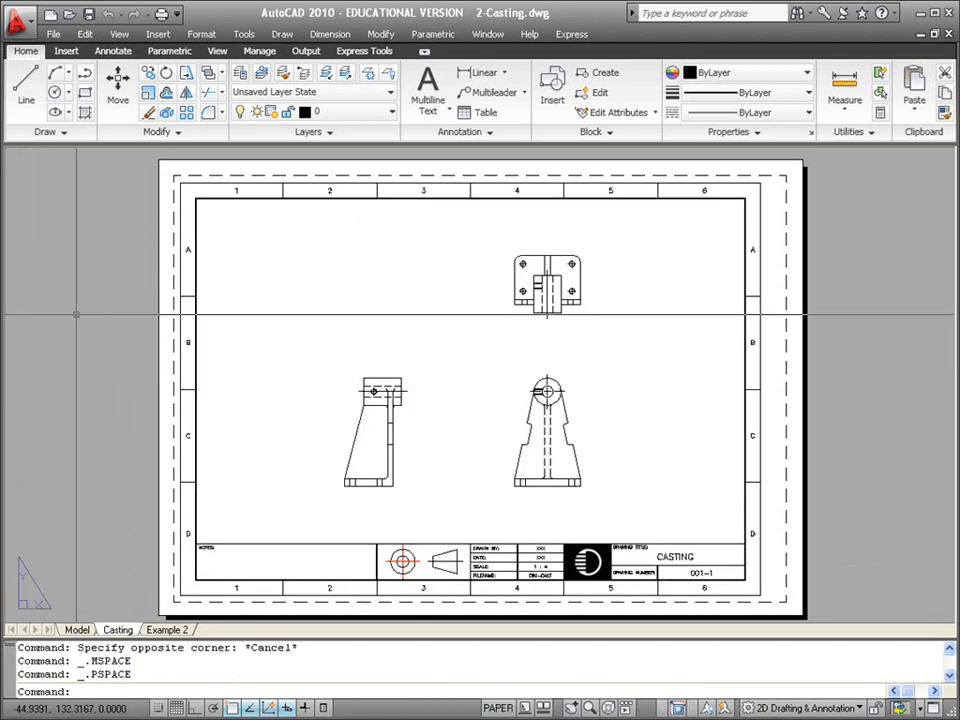
# Toggle the Casting layout between paper space and model space, ending in paper space
pyautogui.click(498, 708)
pyautogui.click(431, 707)
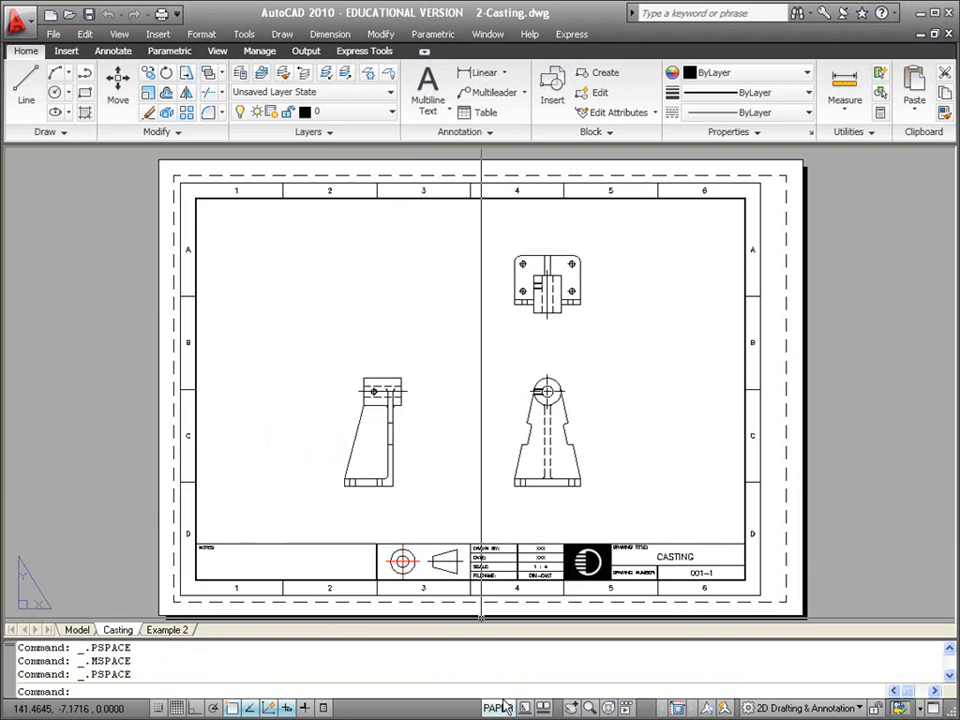
pyautogui.doubleClick(395, 540)
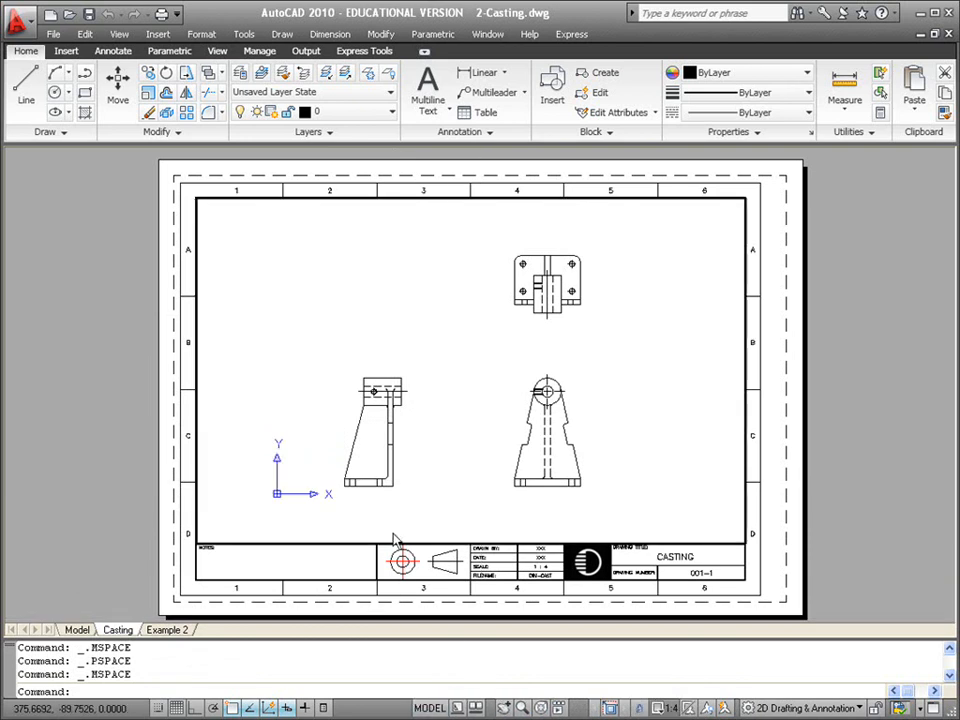
pyautogui.click(430, 707)
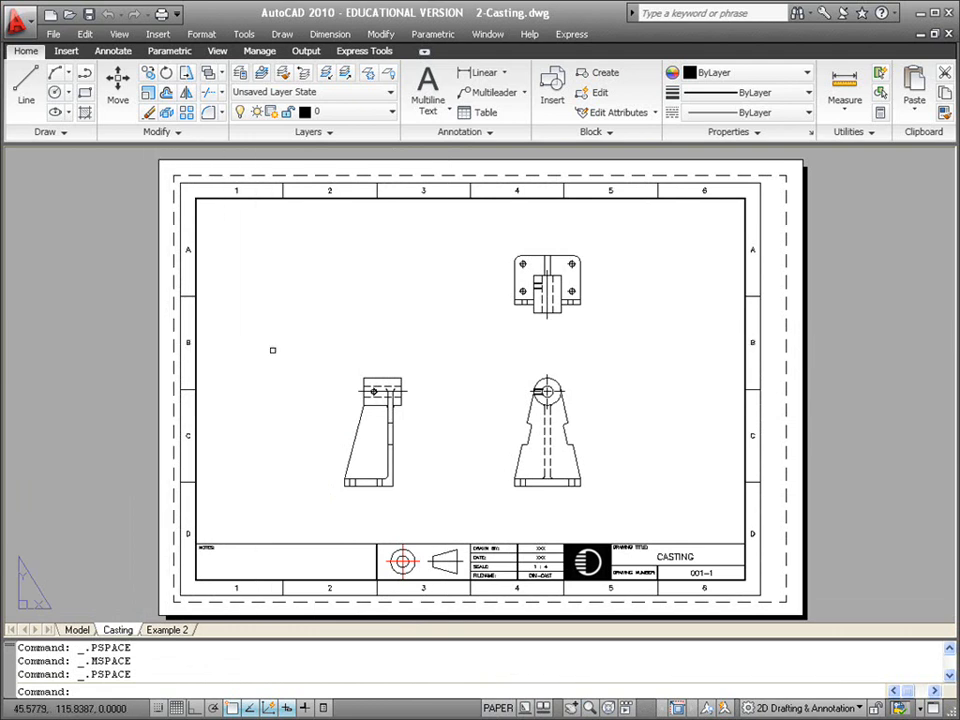
# Try to select the casting's views from paper space with crossing windows
pyautogui.click(648, 238)
pyautogui.click(338, 490)
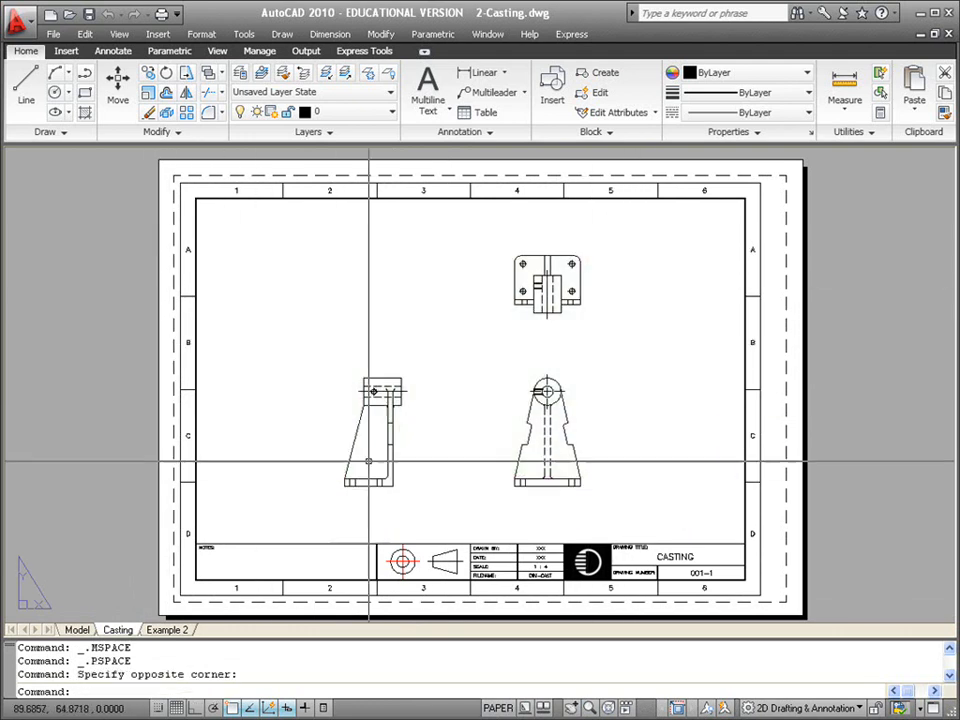
pyautogui.click(640, 245)
pyautogui.click(291, 497)
pyautogui.click(628, 247)
pyautogui.click(352, 490)
pyautogui.click(632, 249)
pyautogui.click(304, 493)
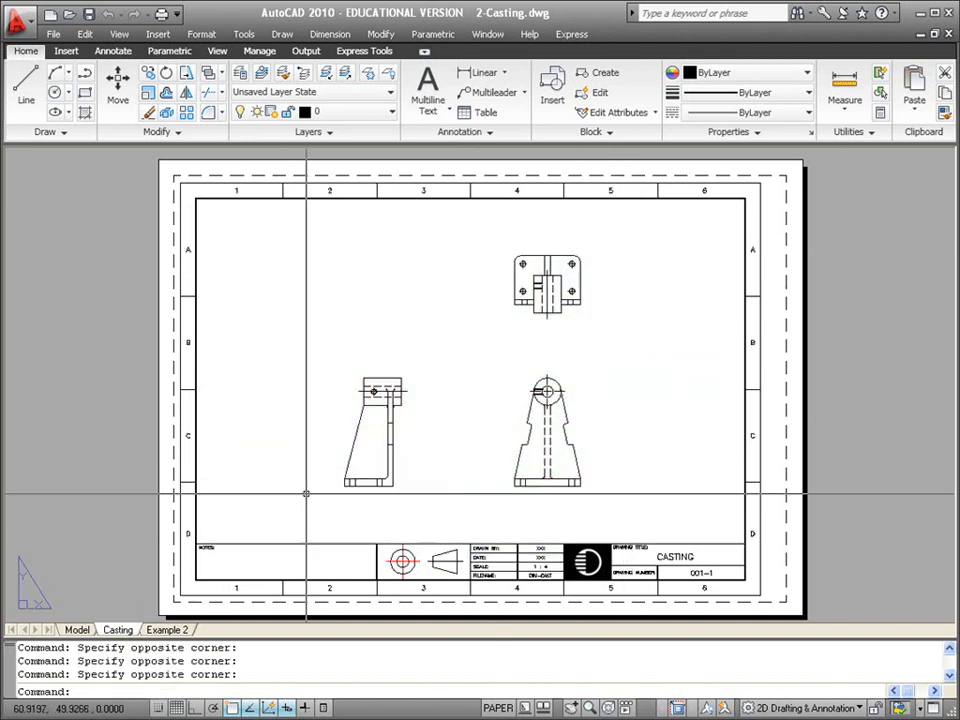
# Select the sheet's border frame and upper zone markers in paper space, then clear the selection
pyautogui.click(815, 333)
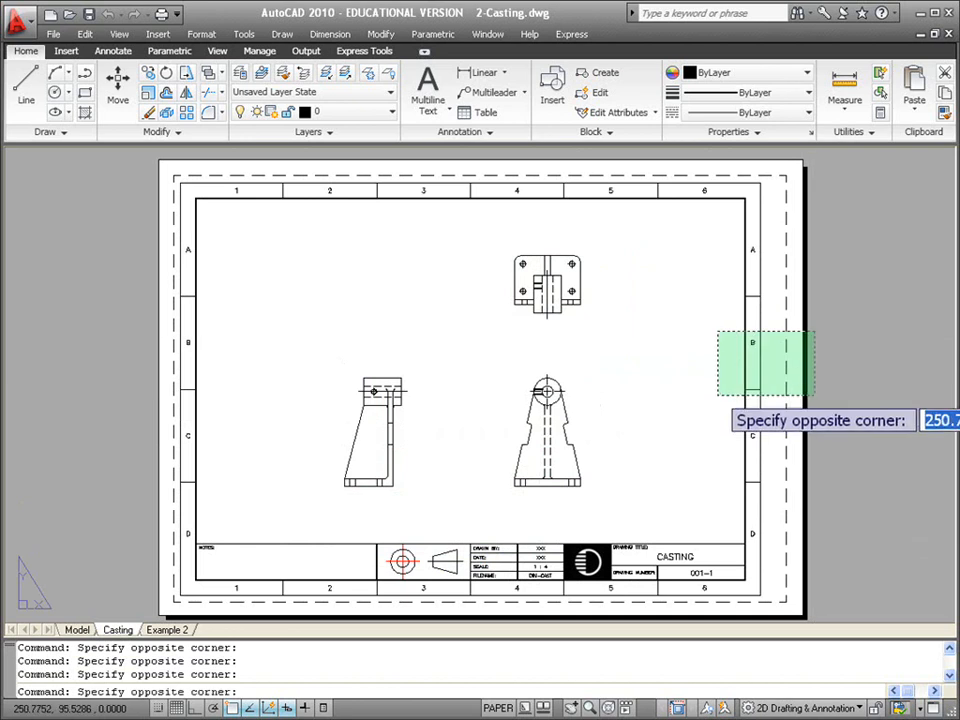
pyautogui.click(727, 385)
pyautogui.click(775, 178)
pyautogui.click(132, 205)
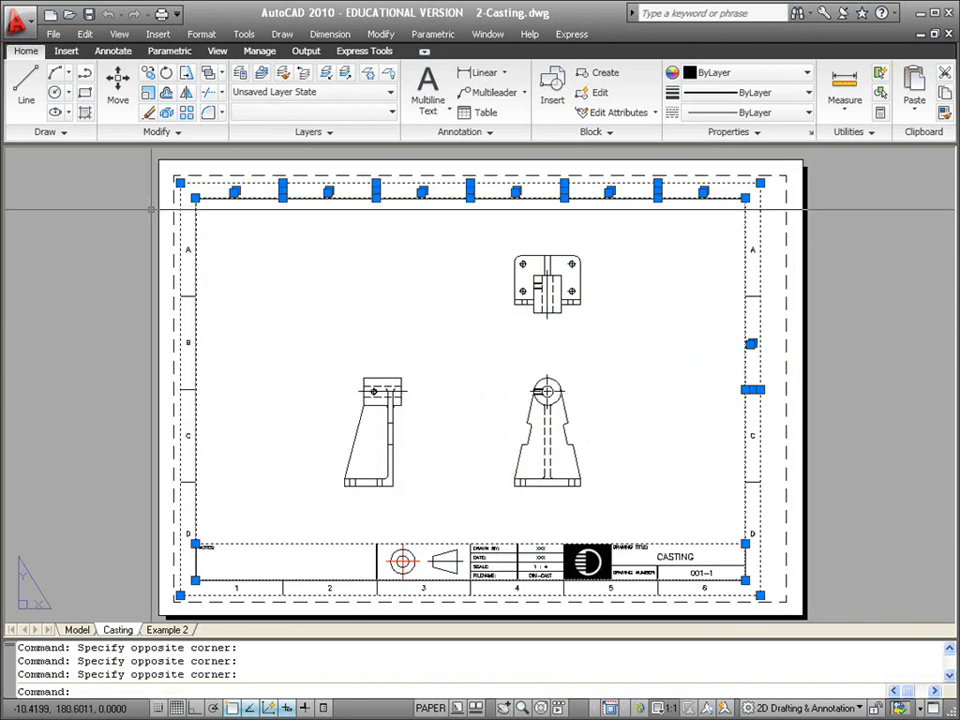
pyautogui.press('Escape')
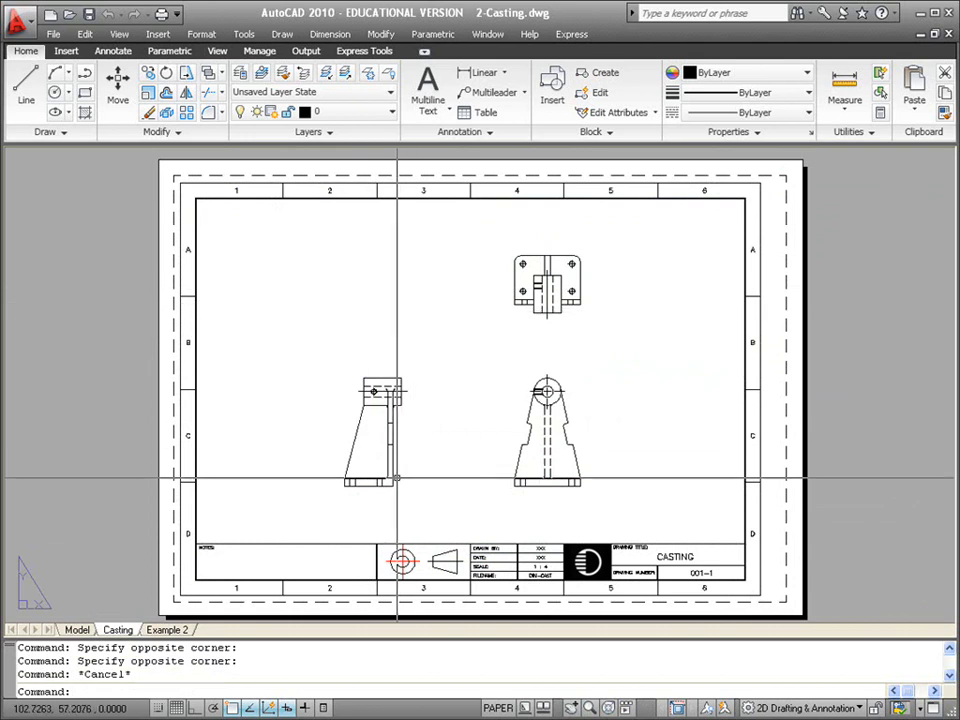
# Activate model space in the layout's viewport, select the casting's upper view with a crossing window, and clear the selection
pyautogui.click(453, 332)
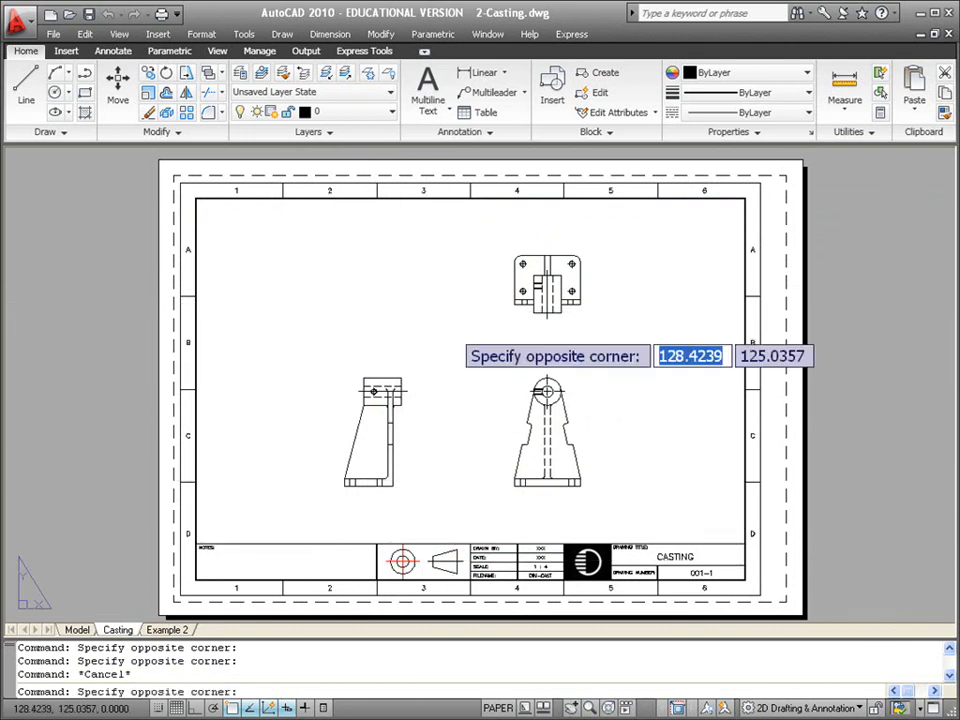
pyautogui.doubleClick(453, 332)
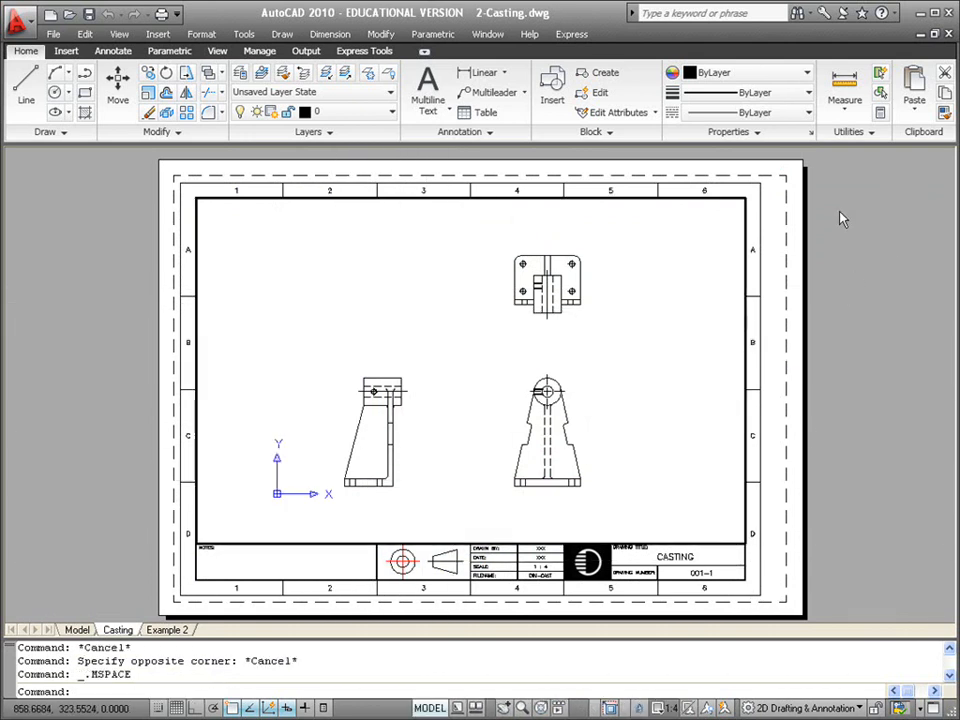
pyautogui.click(636, 232)
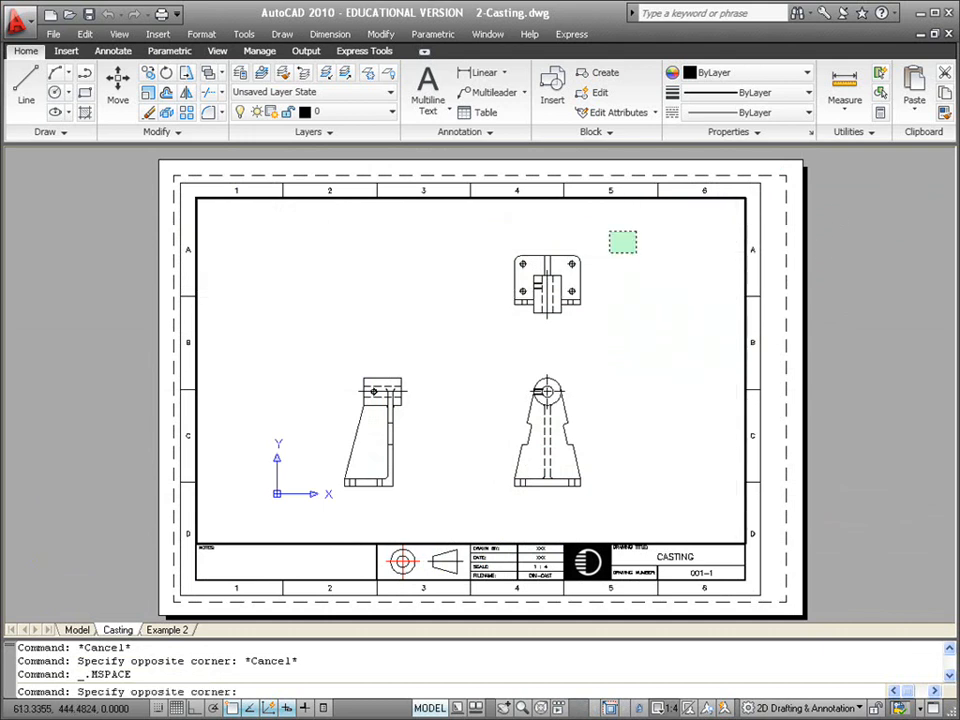
pyautogui.click(500, 335)
pyautogui.press('Escape')
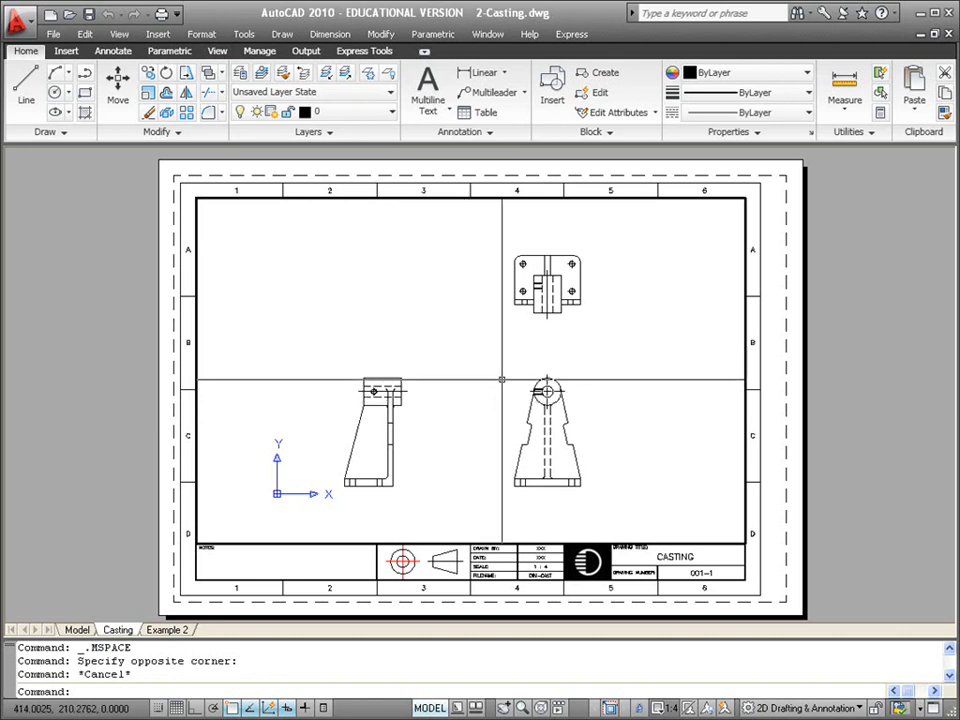
# Return the viewport to paper space, then view the drawing in model space and reopen the Casting layout
pyautogui.doubleClick(139, 407)
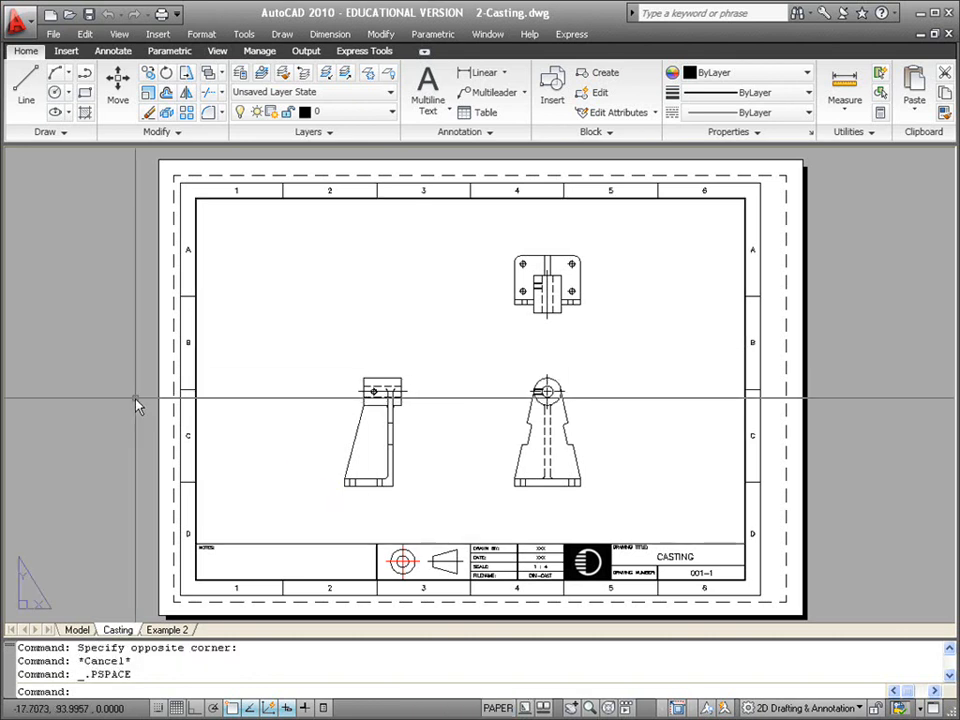
pyautogui.click(77, 630)
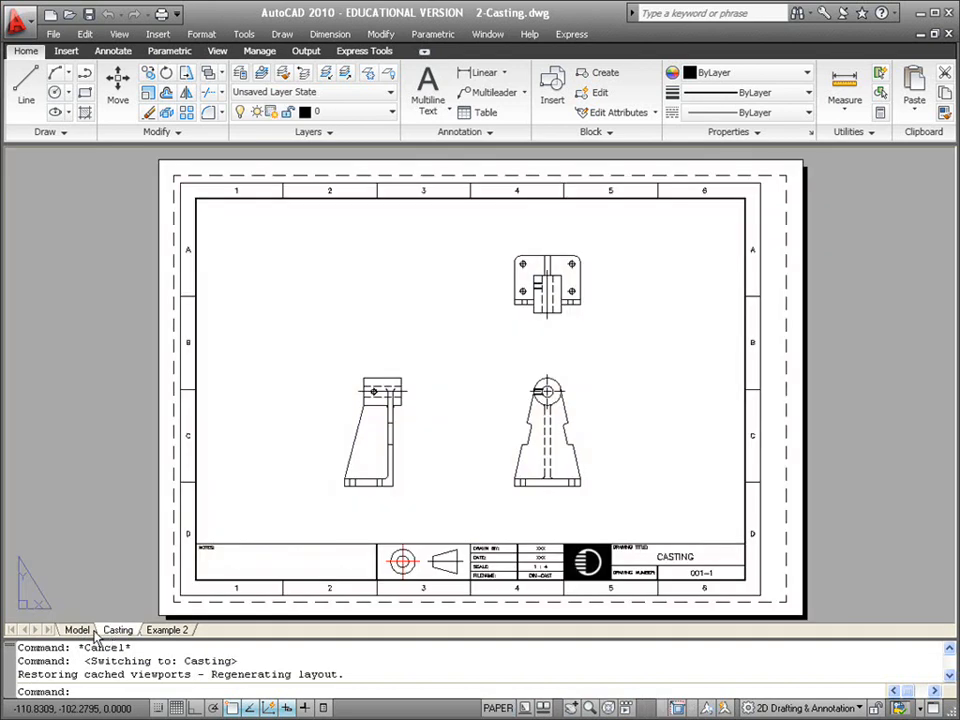
pyautogui.click(79, 631)
pyautogui.click(116, 630)
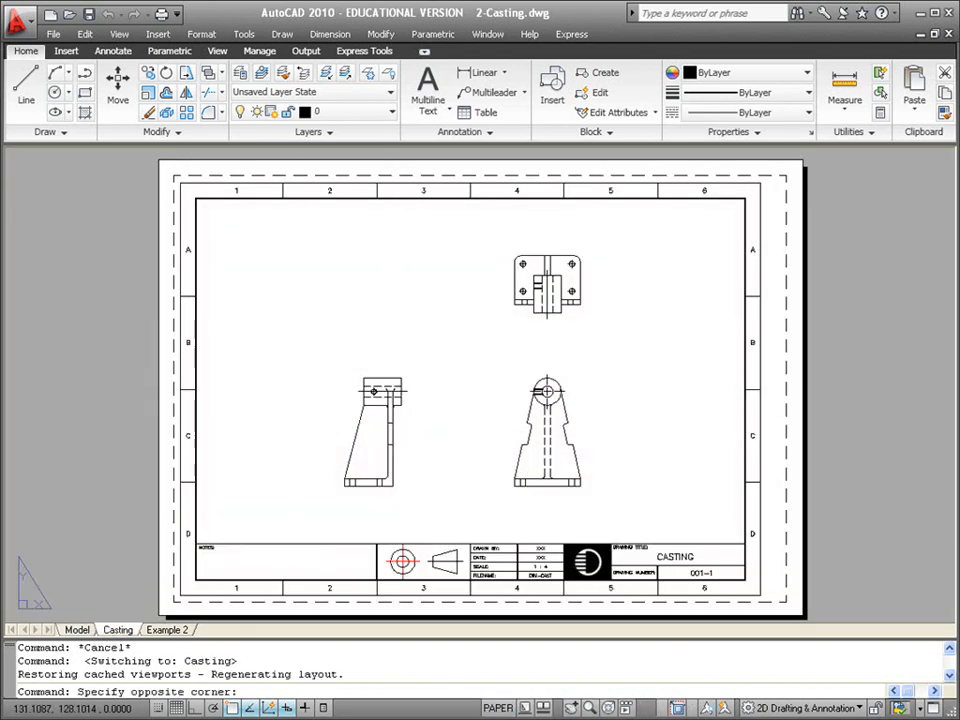
# Activate model space in the Casting layout's locked viewport, examine how it behaves when zooming, and return to paper space
pyautogui.doubleClick(459, 321)
pyautogui.scroll(4, 525, 294)
pyautogui.scroll(-2, 467, 289)
pyautogui.scroll(-5, 530, 380)
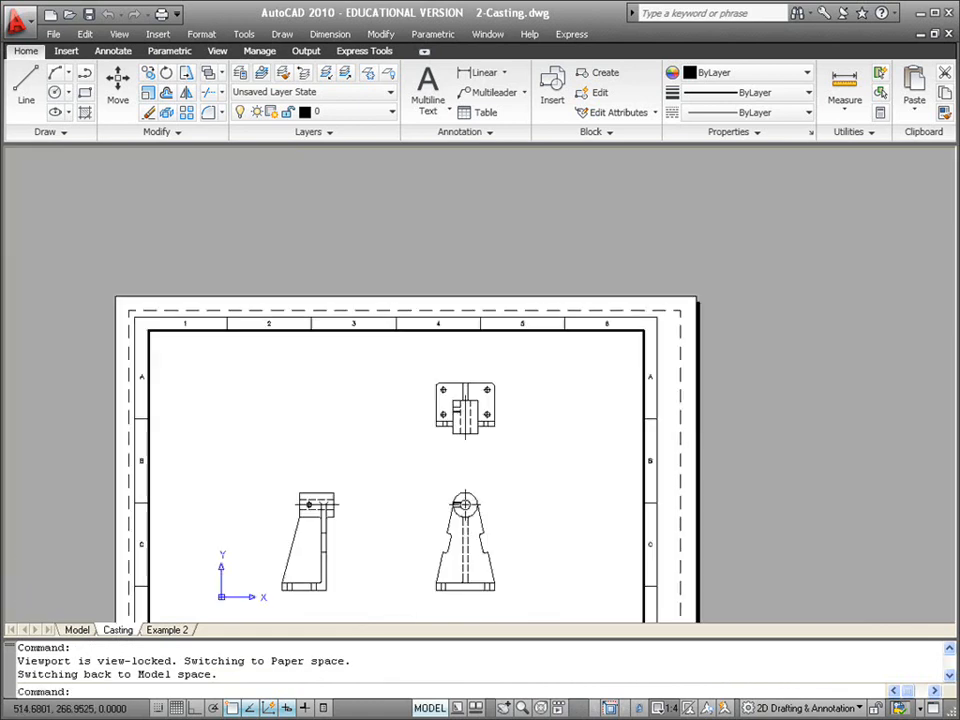
pyautogui.scroll(2, 446, 430)
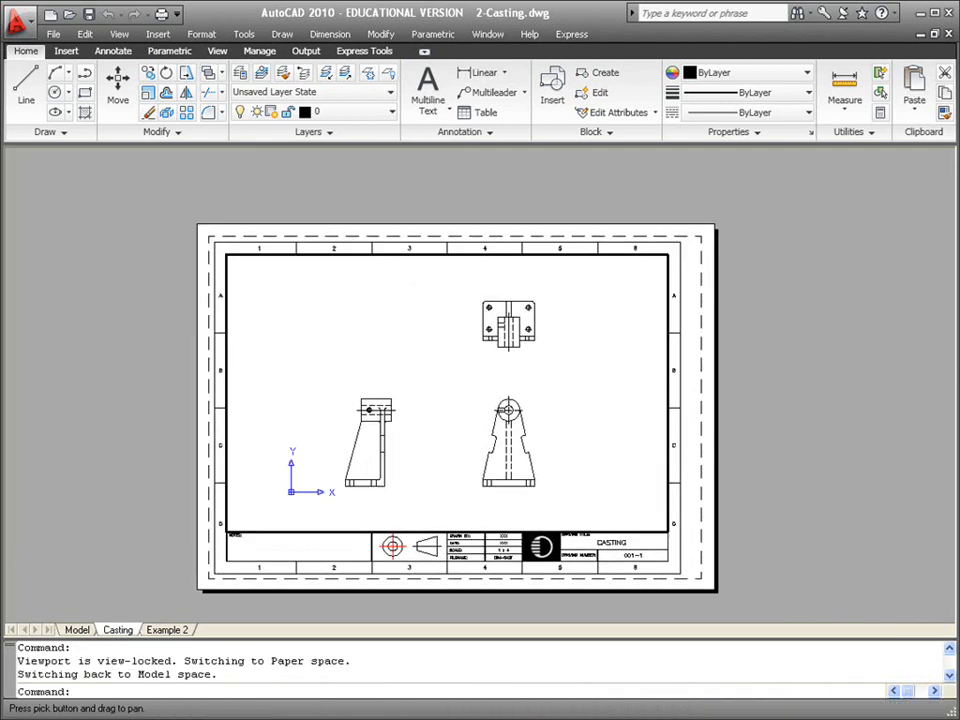
pyautogui.scroll(5, 508, 407)
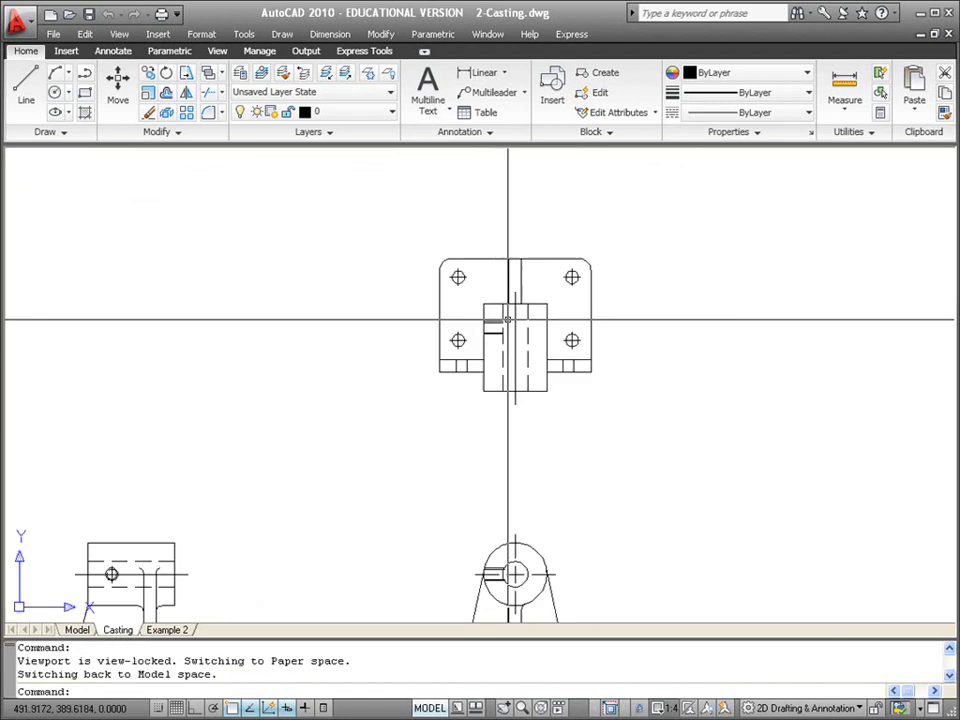
pyautogui.scroll(-5, 508, 336)
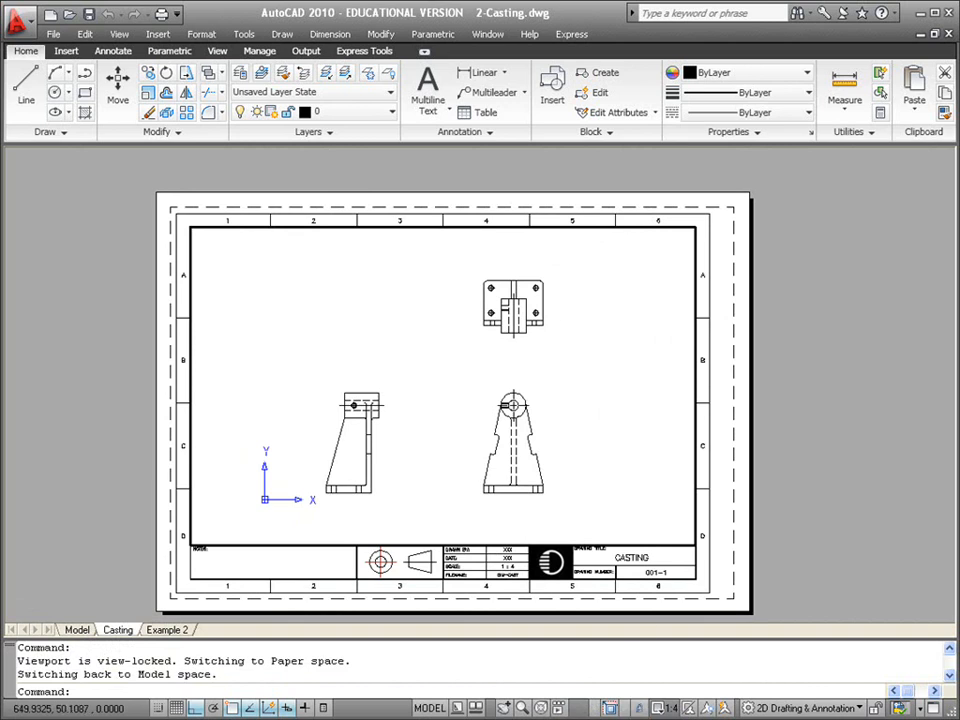
pyautogui.scroll(6, 510, 407)
pyautogui.scroll(7, 509, 410)
pyautogui.scroll(-5, 509, 408)
pyautogui.scroll(2, 496, 390)
pyautogui.scroll(-3, 496, 390)
pyautogui.scroll(2, 467, 349)
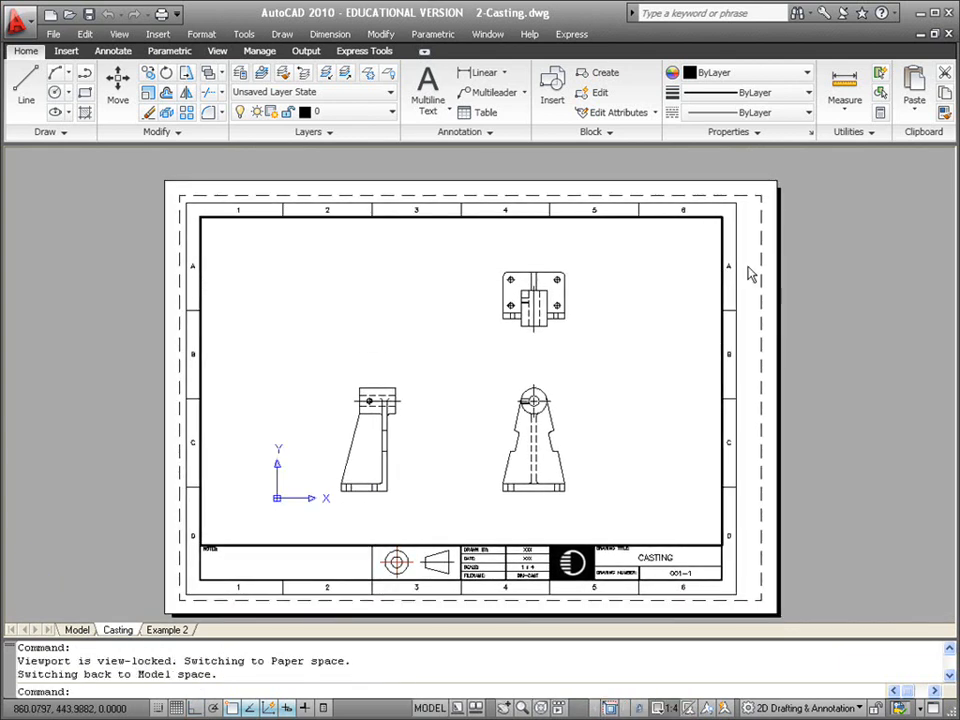
pyautogui.doubleClick(751, 275)
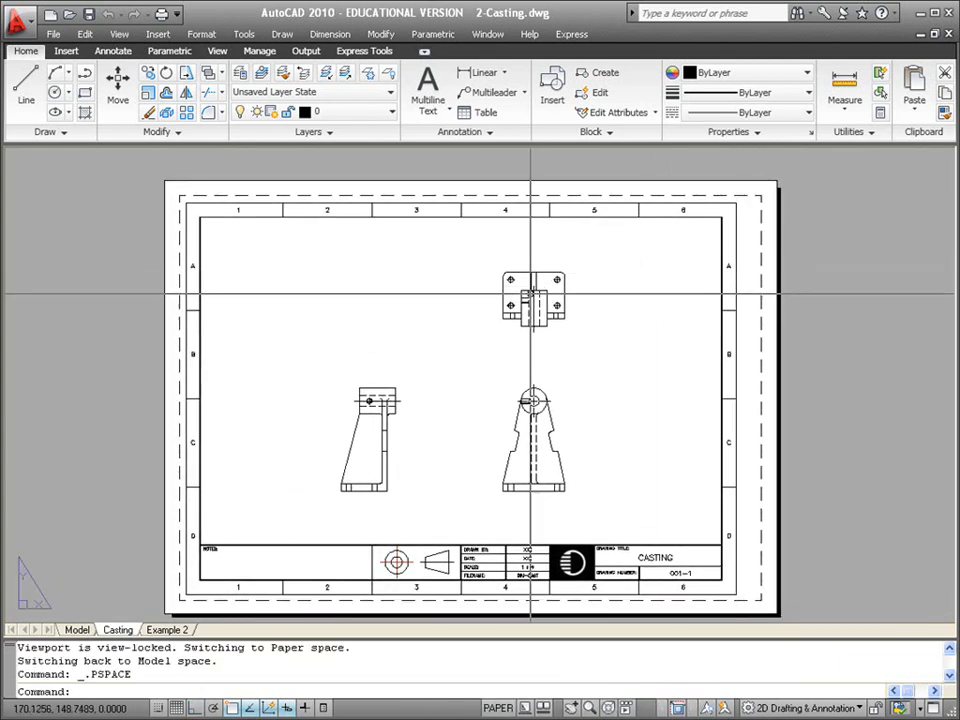
# With Ortho on, add a linear dimension in paper space above the casting's upper view, spanning the plate's full width
pyautogui.press('F8')
pyautogui.moveTo(482, 277); pyautogui.dragTo(474, 335, button='middle')
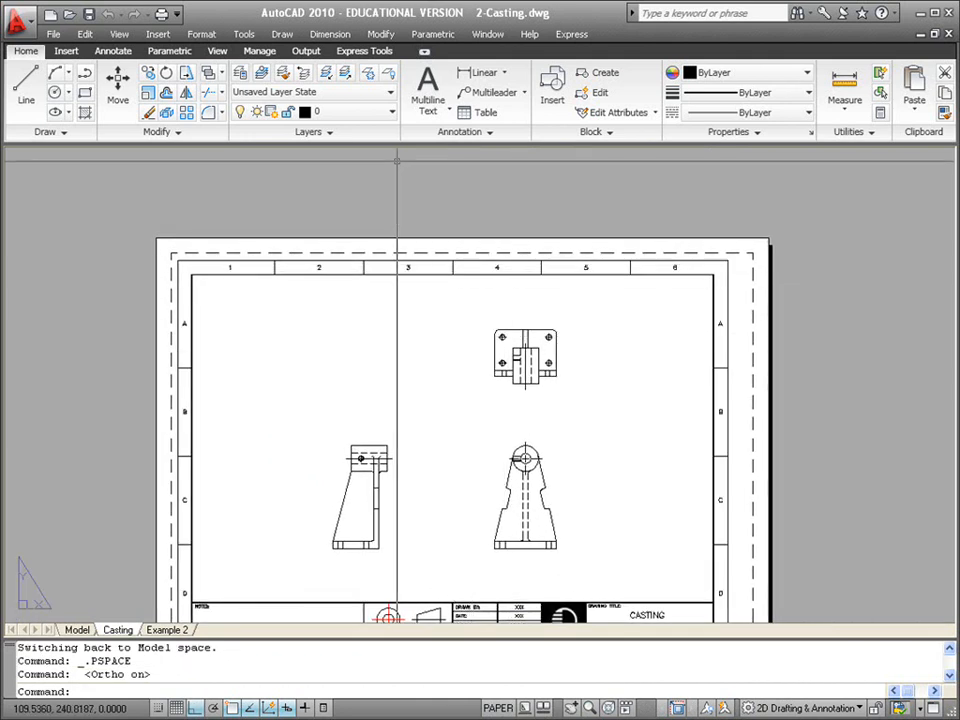
pyautogui.click(113, 51)
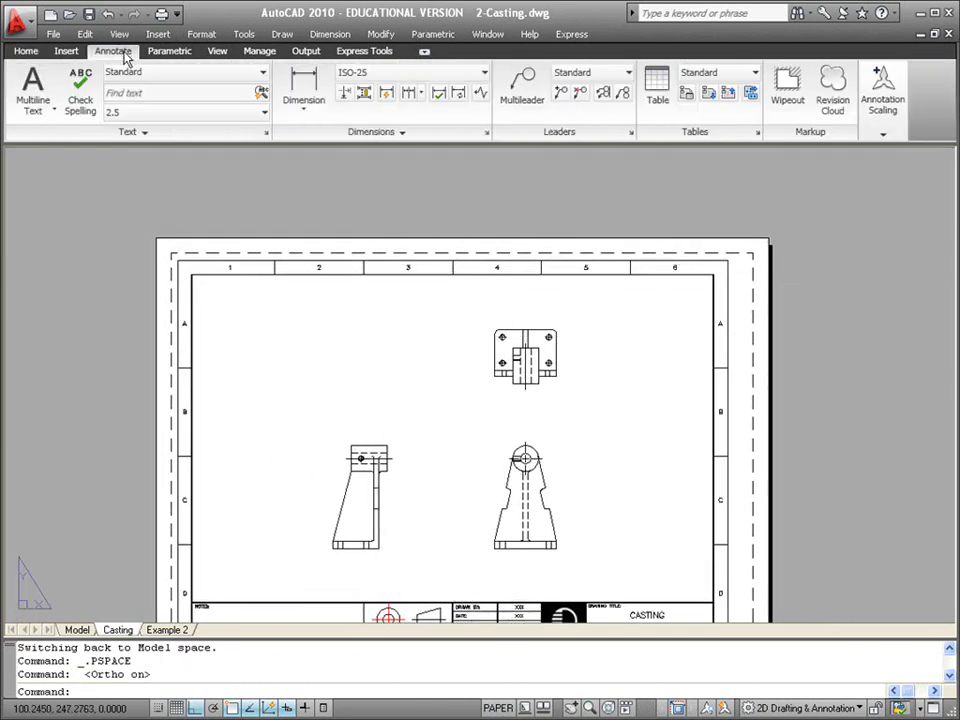
pyautogui.click(307, 88)
pyautogui.scroll(5, 514, 264)
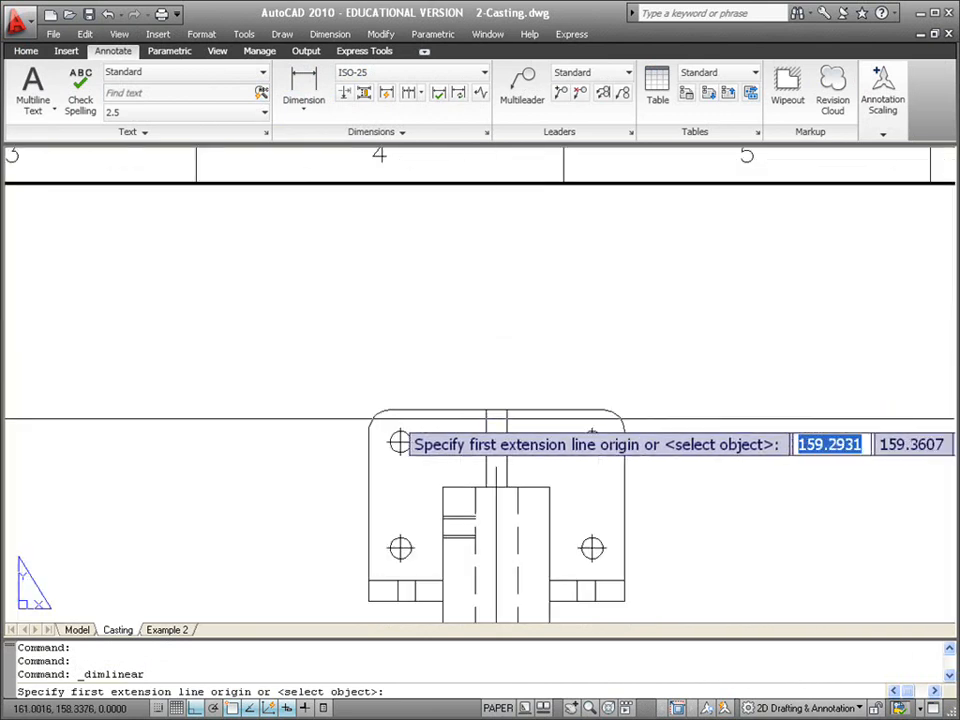
pyautogui.click(368, 428)
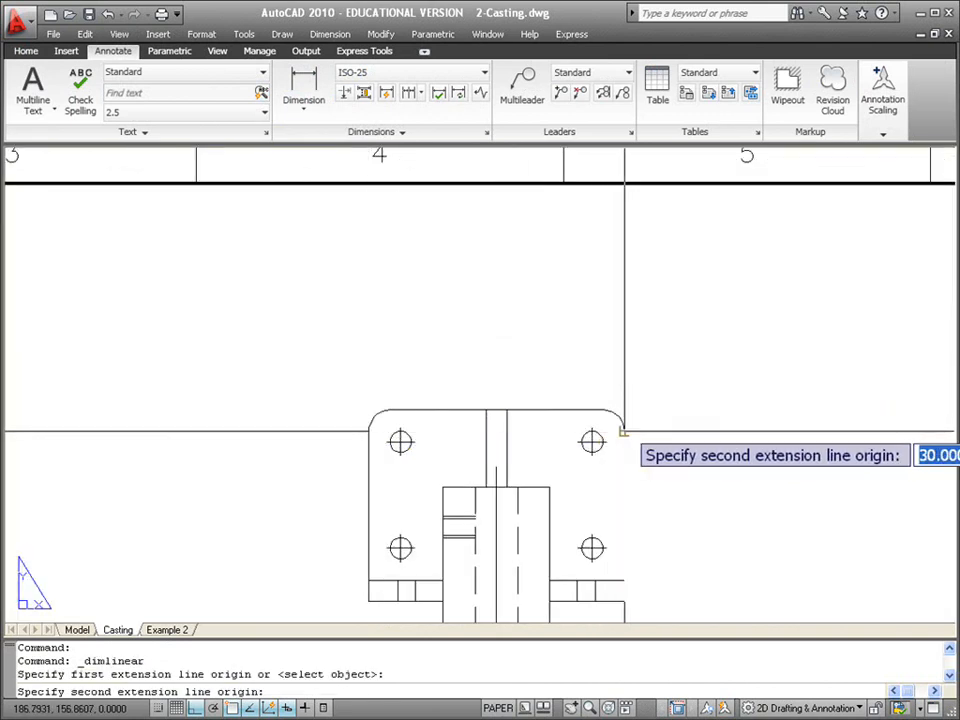
pyautogui.click(623, 430)
pyautogui.click(606, 324)
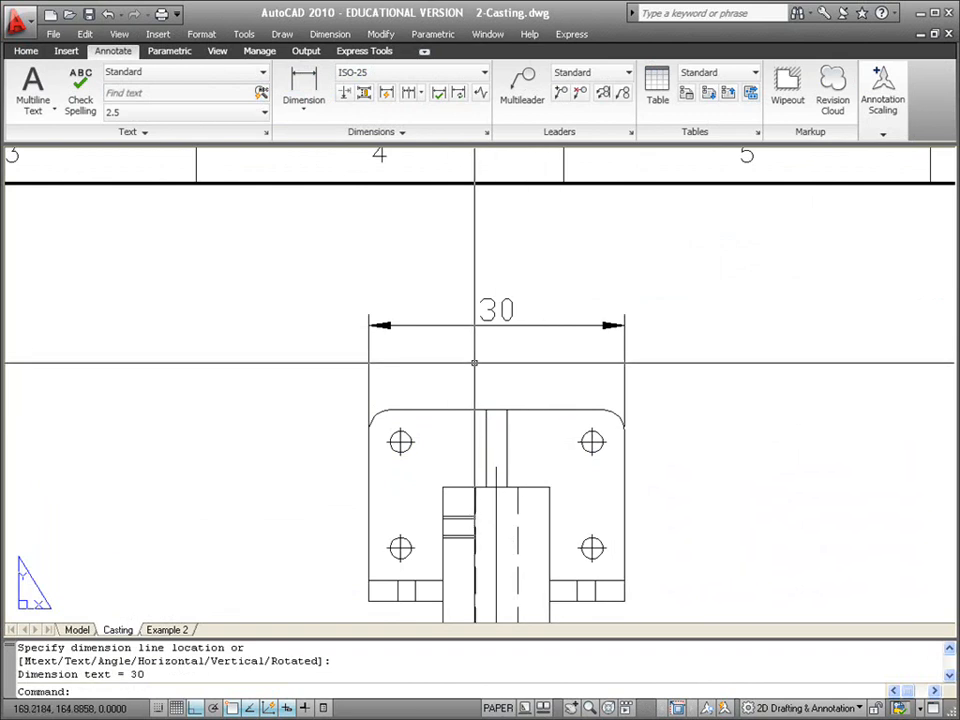
# In model space, add a linear dimension across the full plate width above the casting's upper view
pyautogui.scroll(-6, 477, 369)
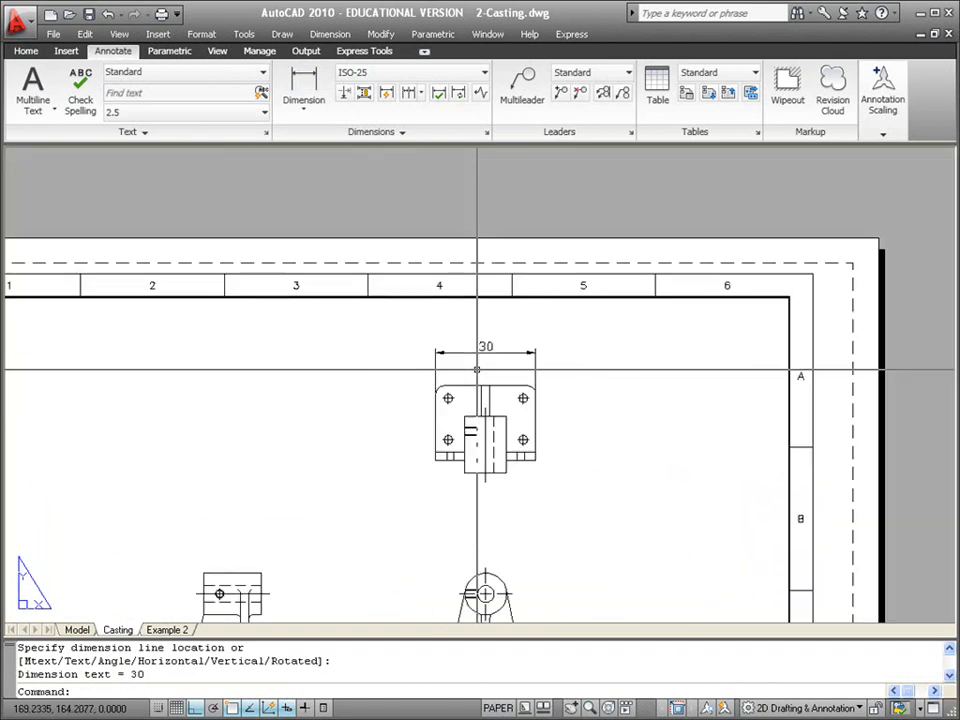
pyautogui.scroll(2, 416, 441)
pyautogui.moveTo(450, 410); pyautogui.dragTo(459, 404, button='middle')
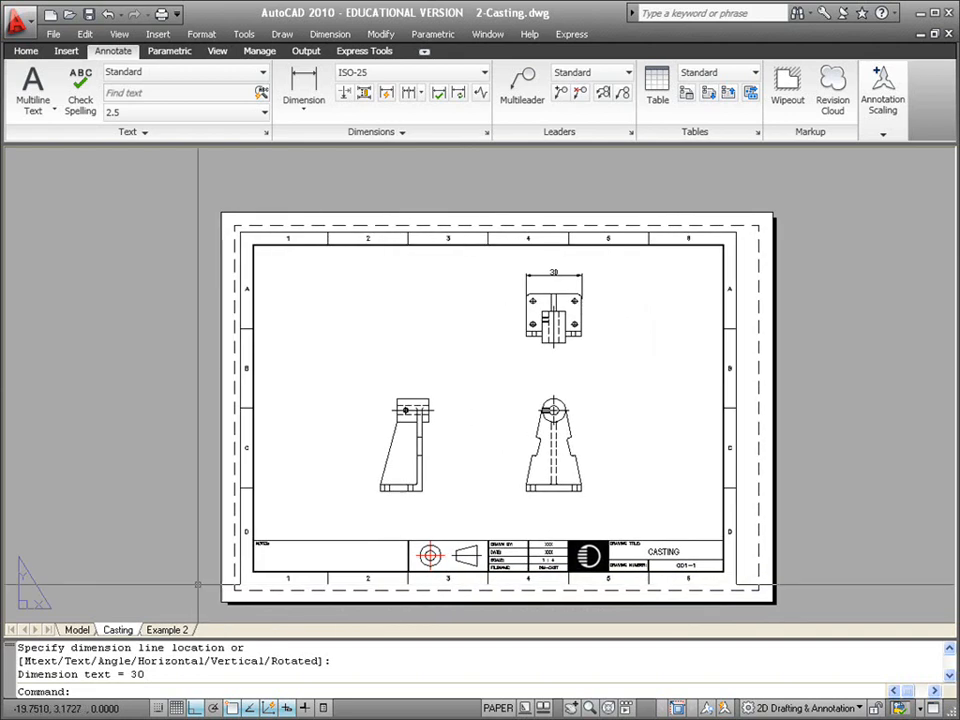
pyautogui.click(80, 630)
pyautogui.scroll(5, 463, 249)
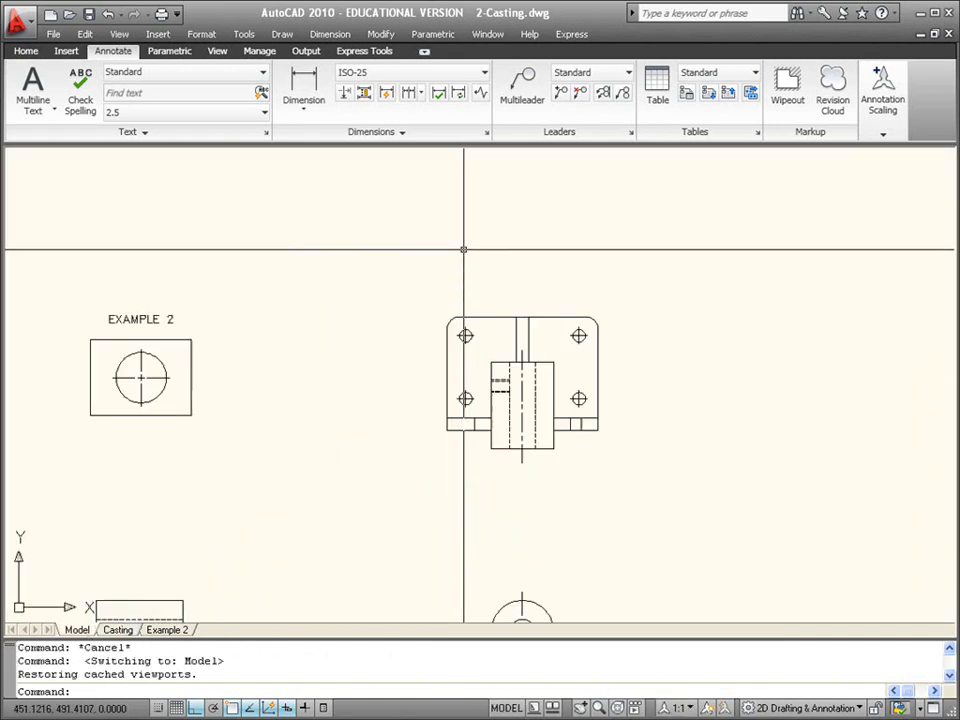
pyautogui.click(297, 92)
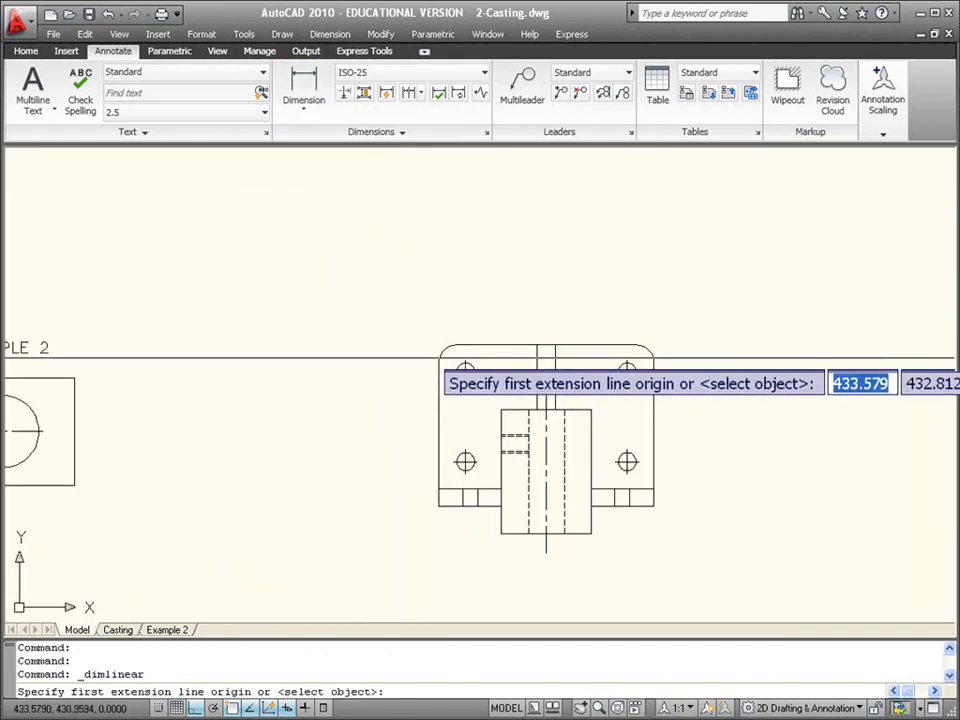
pyautogui.click(439, 364)
pyautogui.click(654, 363)
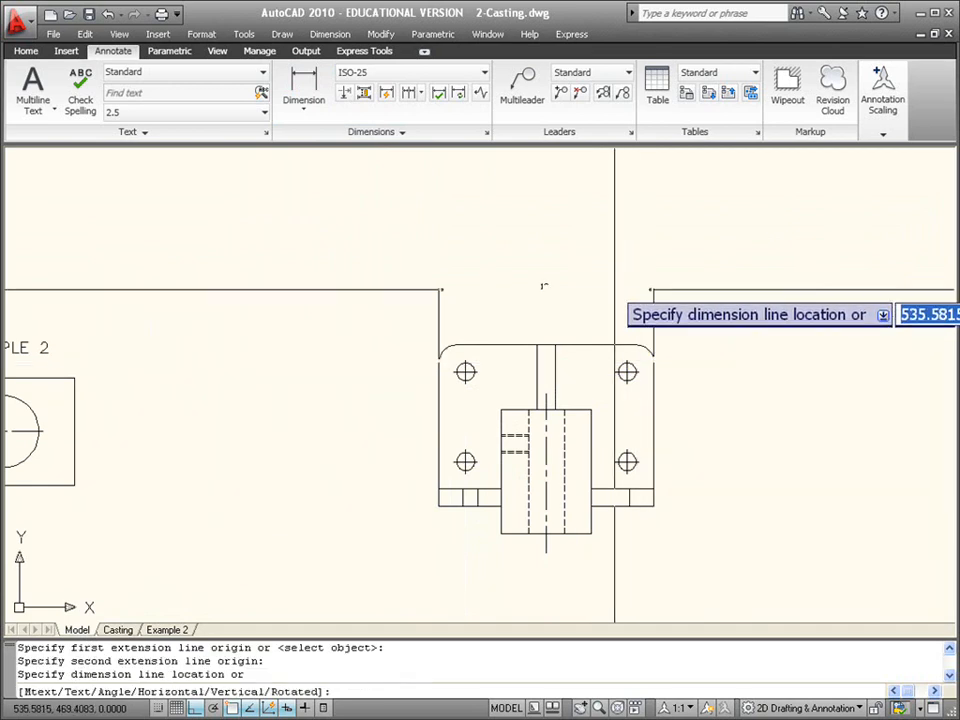
pyautogui.click(560, 304)
pyautogui.scroll(3, 556, 292)
pyautogui.scroll(2, 556, 292)
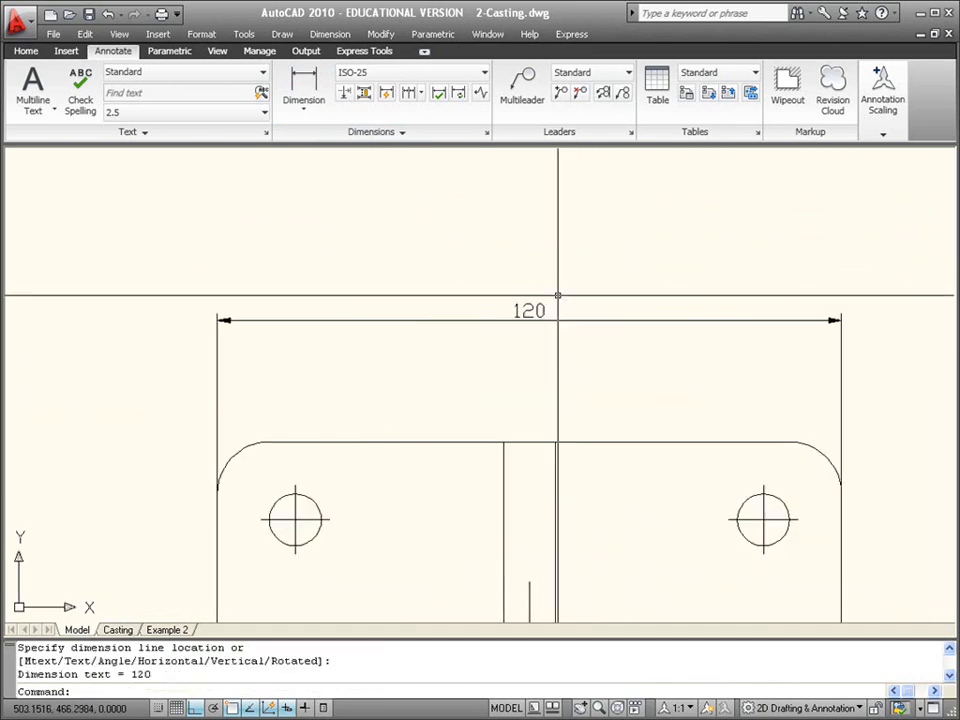
# Erase the plate width dimension above the casting's upper view in model space
pyautogui.click(572, 303)
pyautogui.click(544, 335)
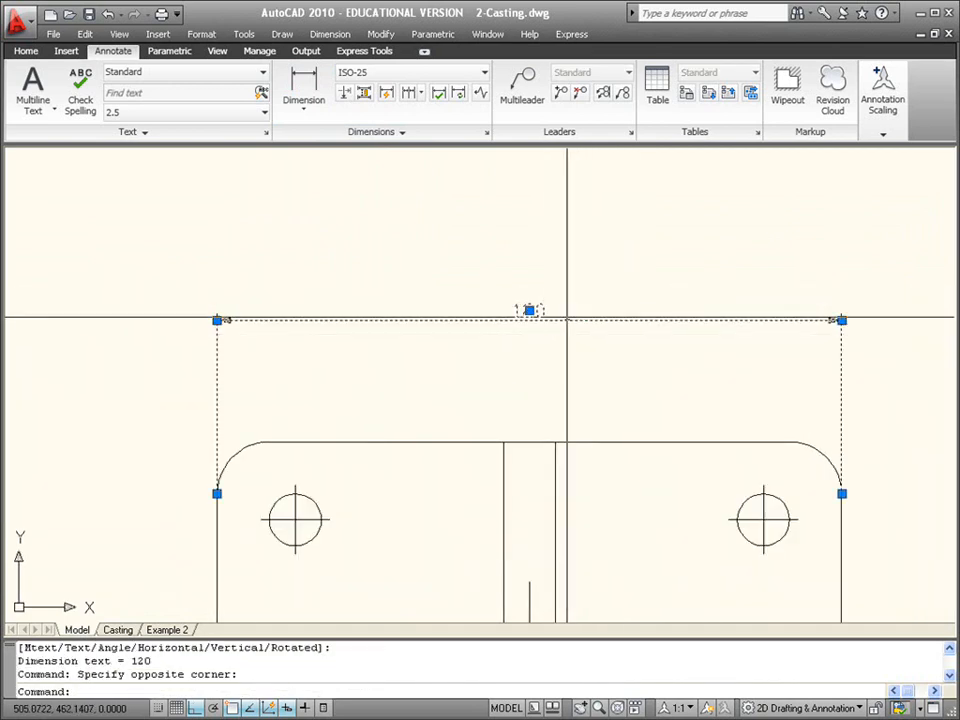
pyautogui.press('Delete')
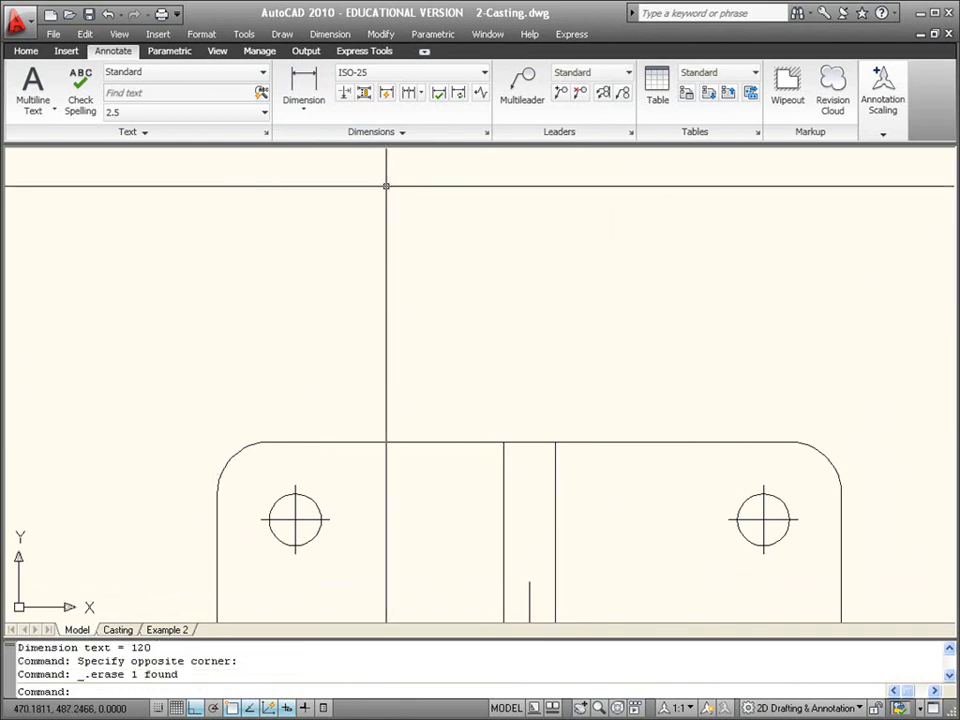
# Reopen the Casting layout, turn Ortho off and erase the paper space width dimension above the upper view
pyautogui.scroll(-5, 395, 358)
pyautogui.scroll(-3, 406, 361)
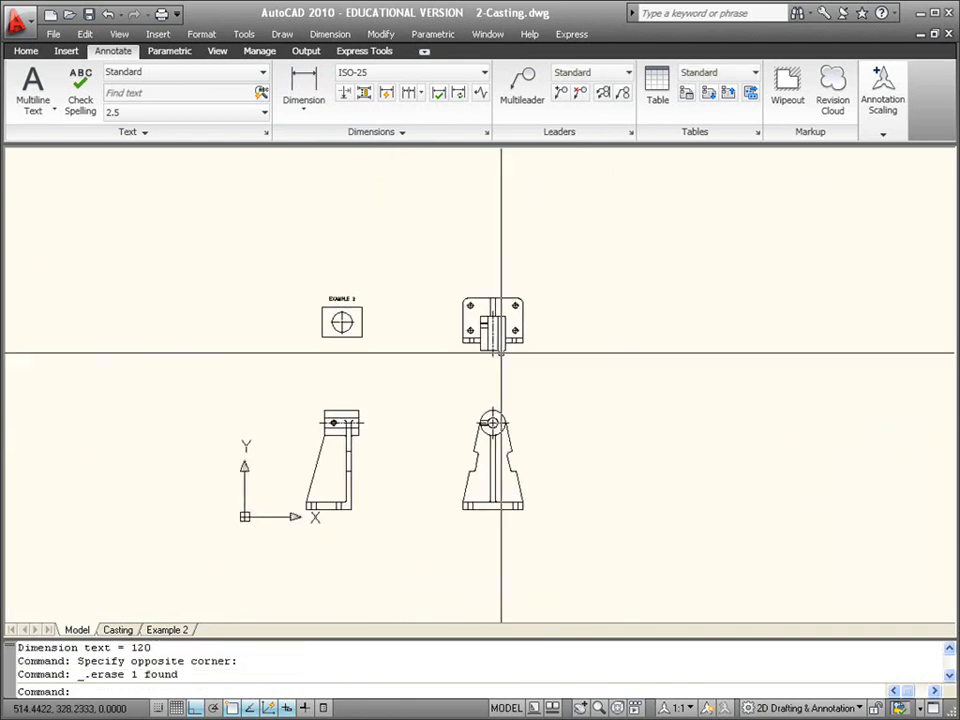
pyautogui.click(117, 630)
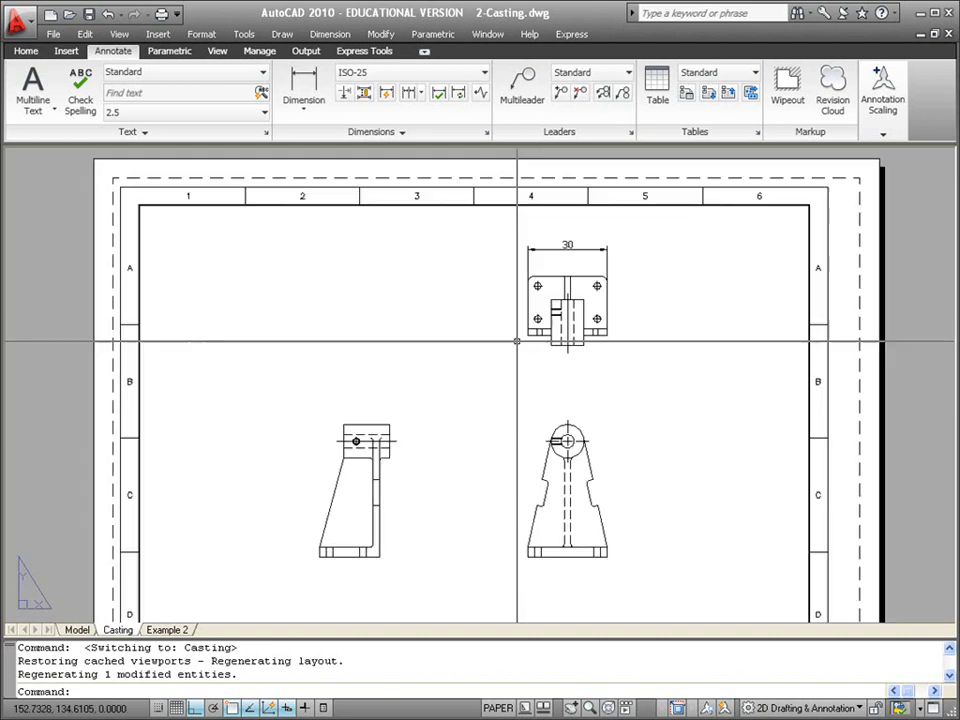
pyautogui.scroll(-2, 499, 345)
pyautogui.scroll(2, 499, 345)
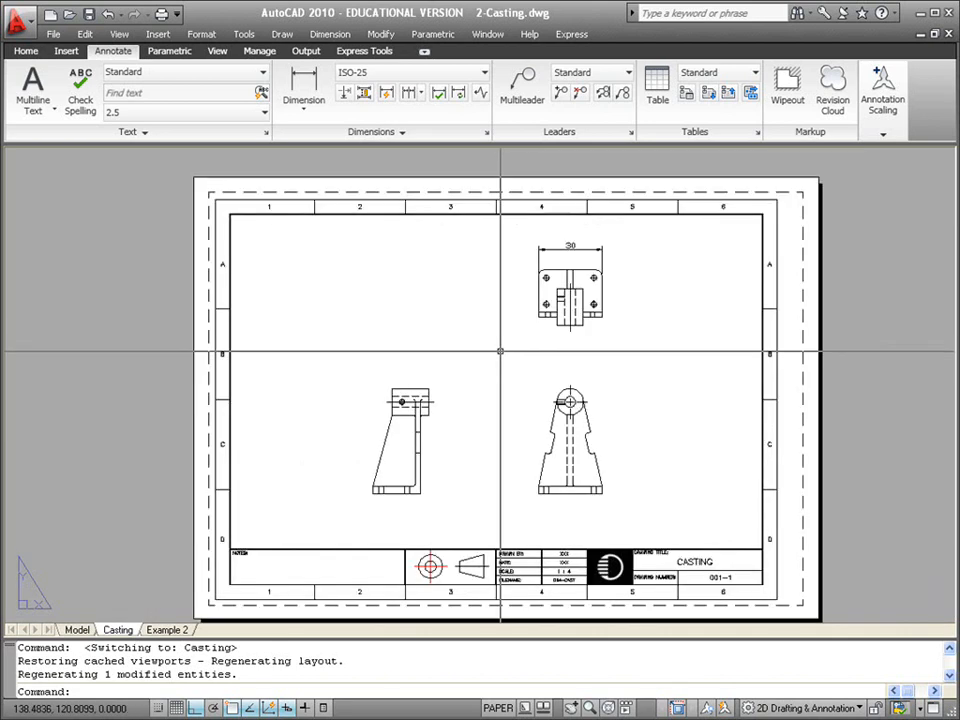
pyautogui.press('F8')
pyautogui.scroll(-1, 593, 256)
pyautogui.click(593, 235)
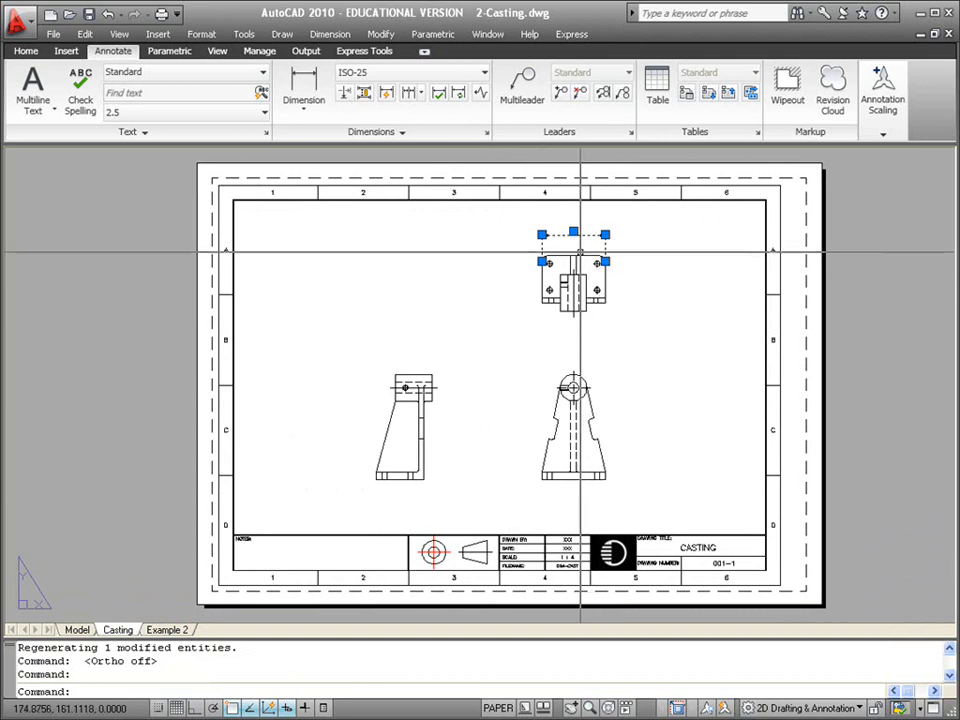
pyautogui.press('Delete')
# Activate model space in the casting viewport, unlock it, and set the viewport scale to 1:1
pyautogui.doubleClick(629, 390)
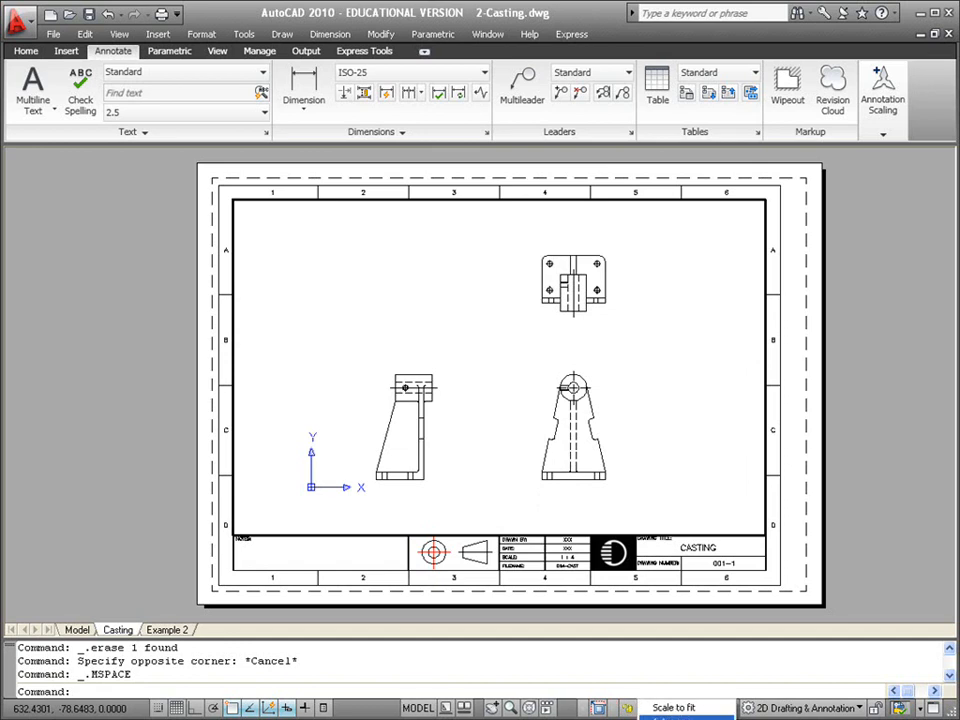
pyautogui.click(686, 716)
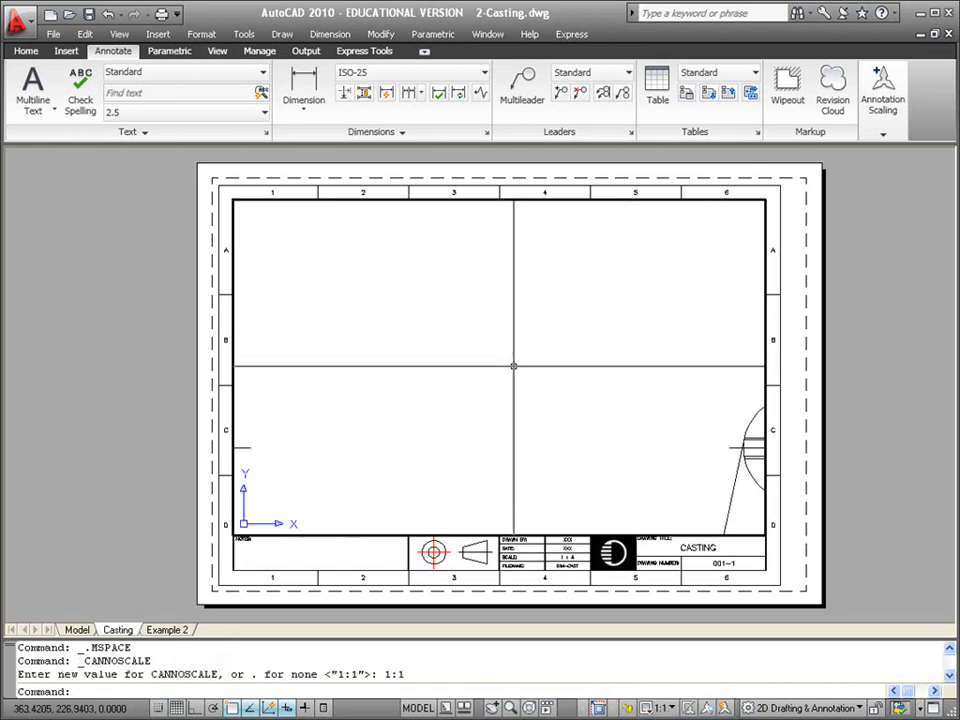
pyautogui.press('F8')
pyautogui.moveTo(561, 388)
pyautogui.mouseDown(button='middle')
pyautogui.moveTo(317, 287)
pyautogui.moveTo(537, 415)
pyautogui.mouseUp(button='middle')
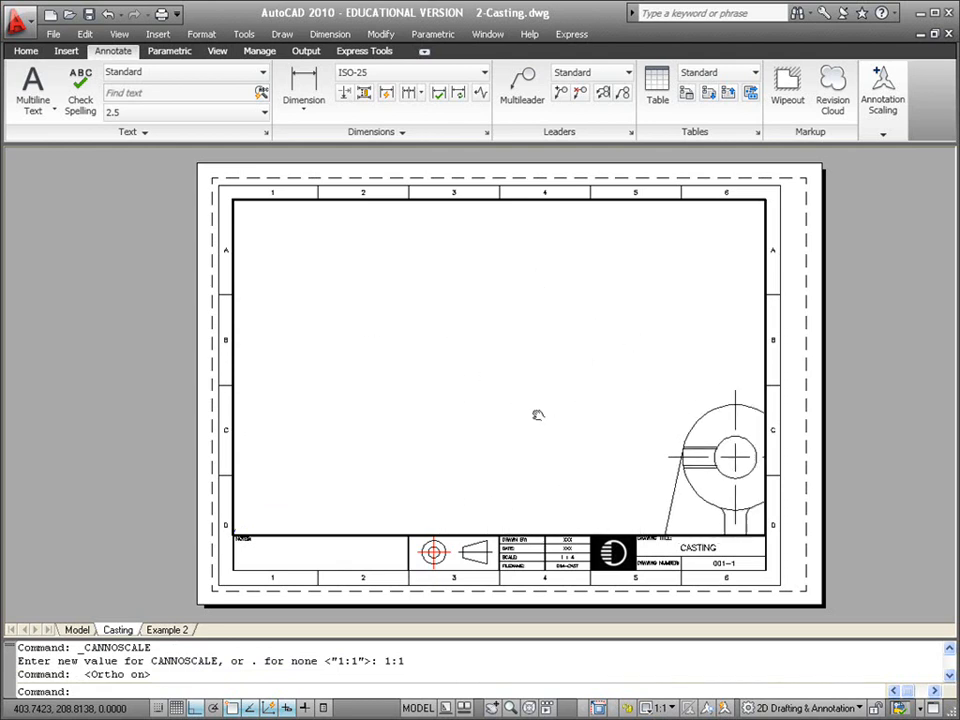
# Set the viewport scale to 1:4 and reposition the casting's views within the sheet frame
pyautogui.click(680, 716)
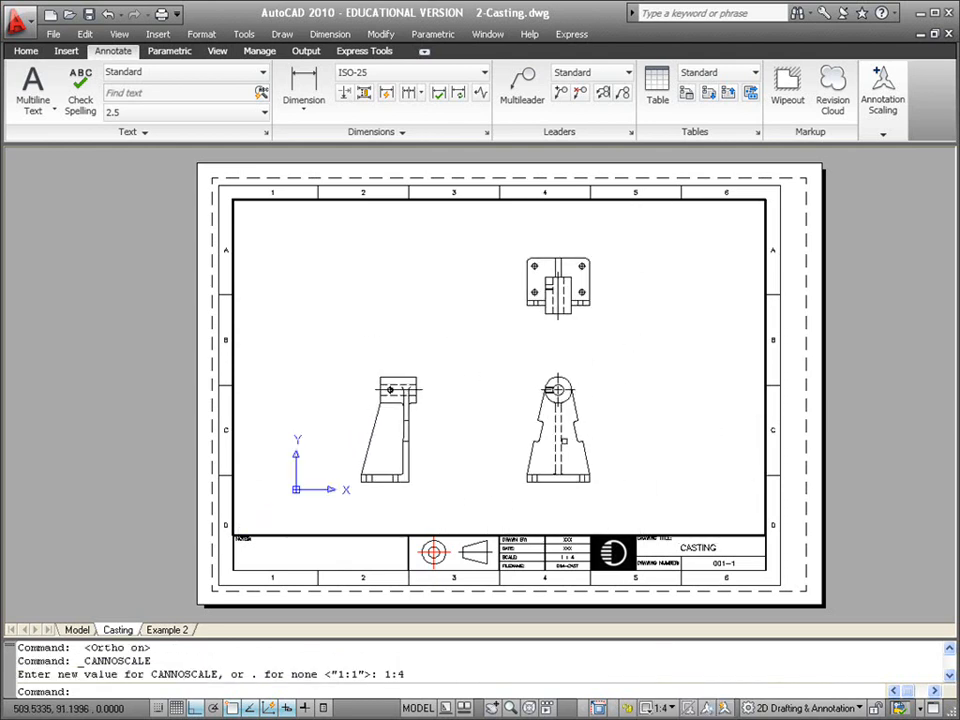
pyautogui.press('F8')
pyautogui.moveTo(525, 387); pyautogui.dragTo(541, 390, button='middle')
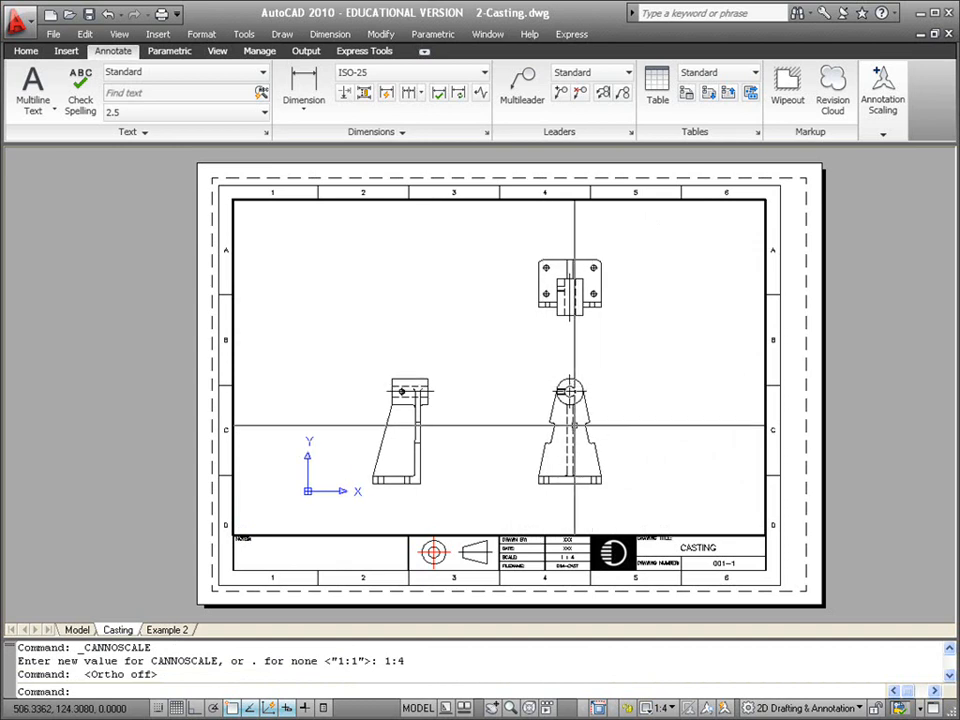
# Set the viewport scale to 1:2 and bring the casting's upper view into the frame
pyautogui.click(673, 718)
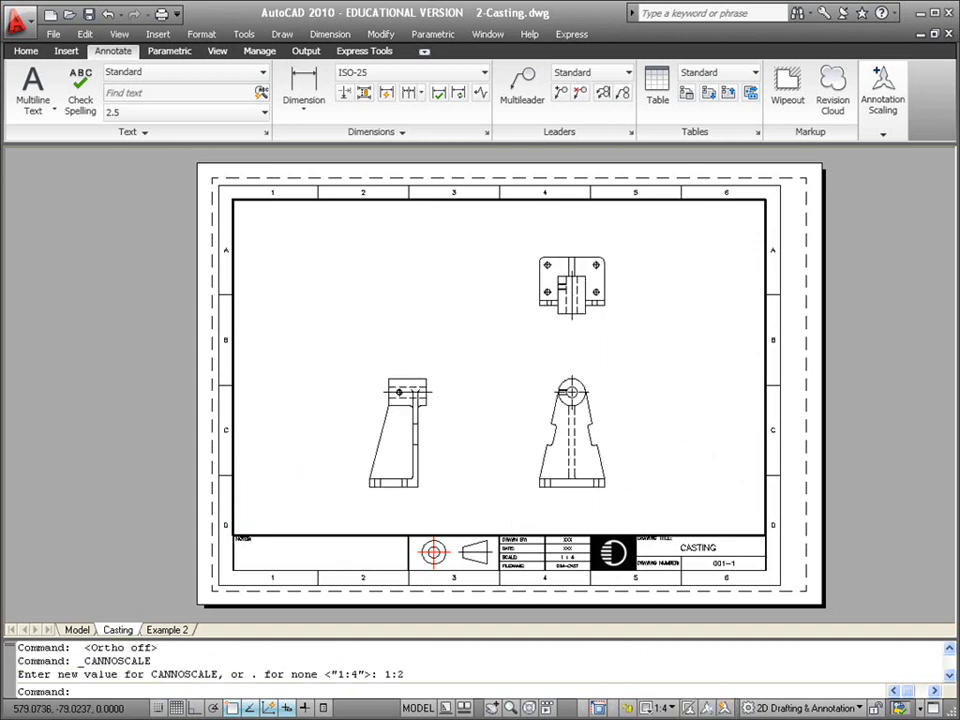
pyautogui.press('F8')
pyautogui.moveTo(550, 391)
pyautogui.mouseDown(button='middle')
pyautogui.moveTo(544, 329)
pyautogui.moveTo(555, 422)
pyautogui.moveTo(561, 399)
pyautogui.moveTo(505, 451)
pyautogui.mouseUp(button='middle')
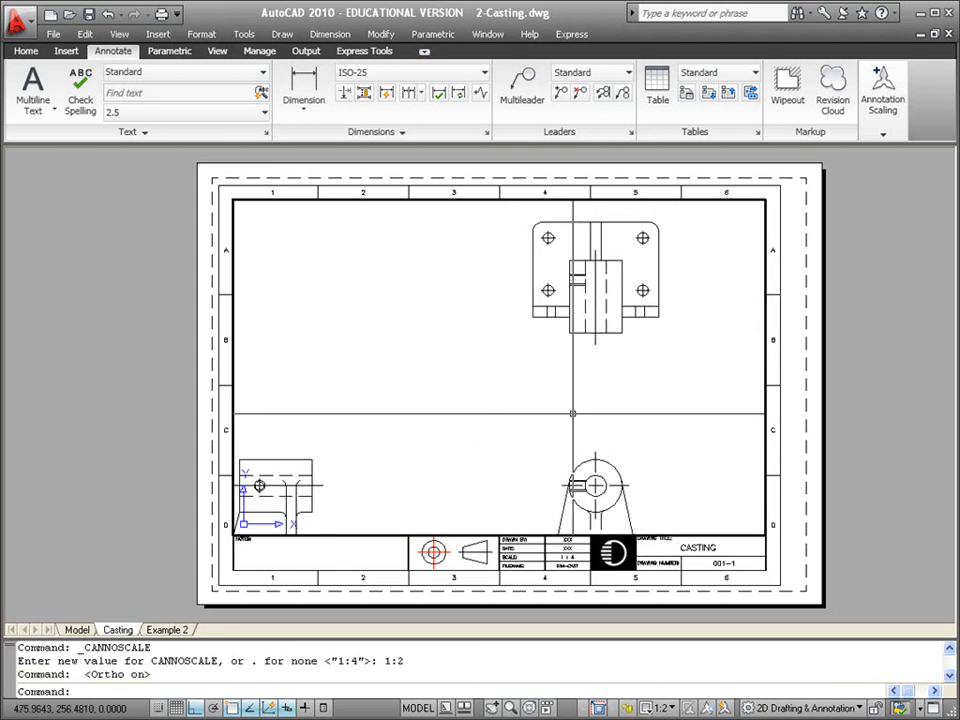
# Restore the viewport scale to 1:4 after zooming out, recentre the casting's views in the frame, and lock the viewport
pyautogui.scroll(-2, 535, 430)
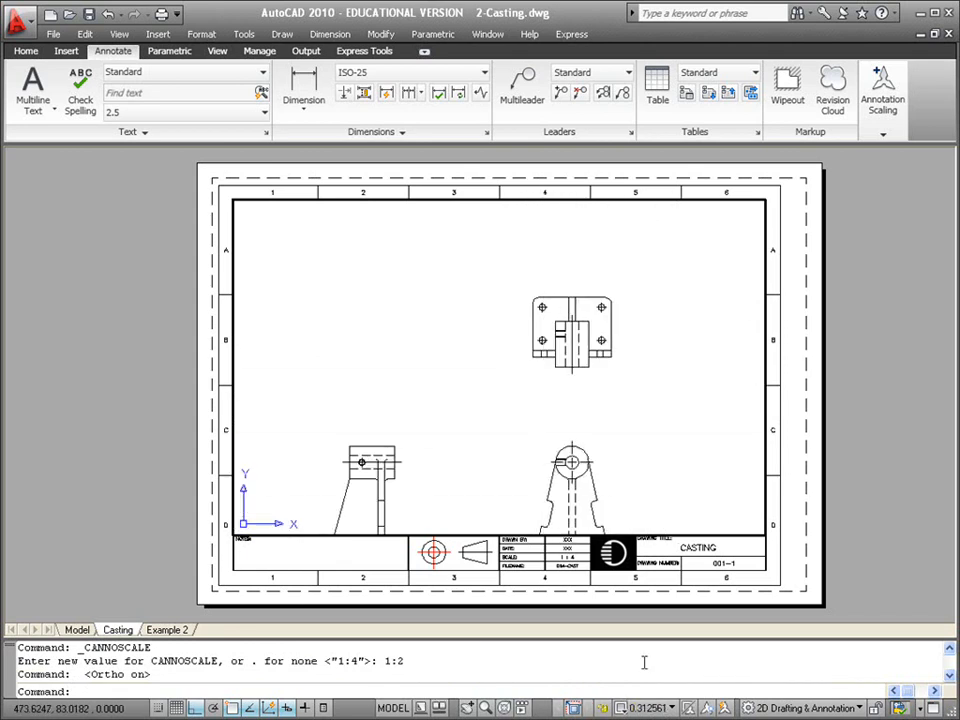
pyautogui.click(668, 718)
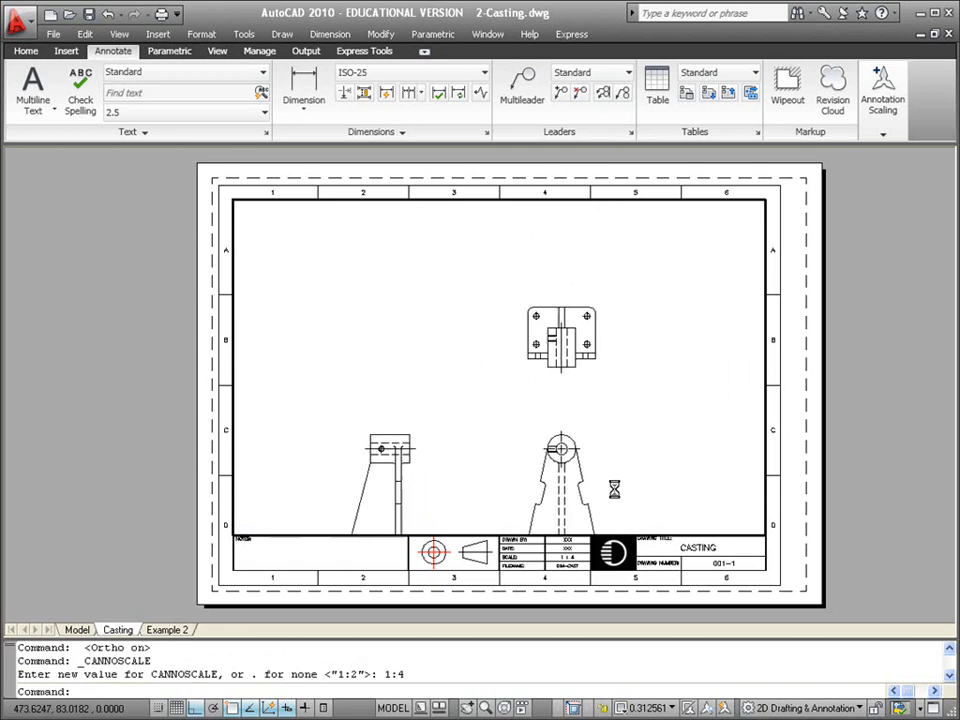
pyautogui.press('F8')
pyautogui.moveTo(581, 392); pyautogui.dragTo(594, 340, button='middle')
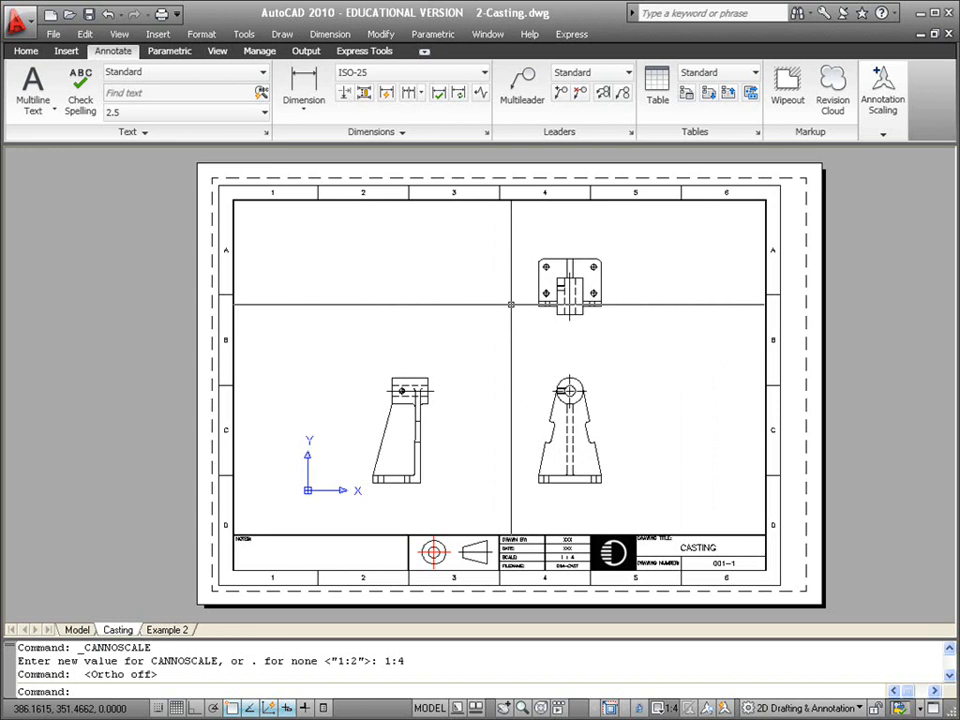
# Return to paper space and set the DIMASSOC variable to 2
pyautogui.doubleClick(808, 293)
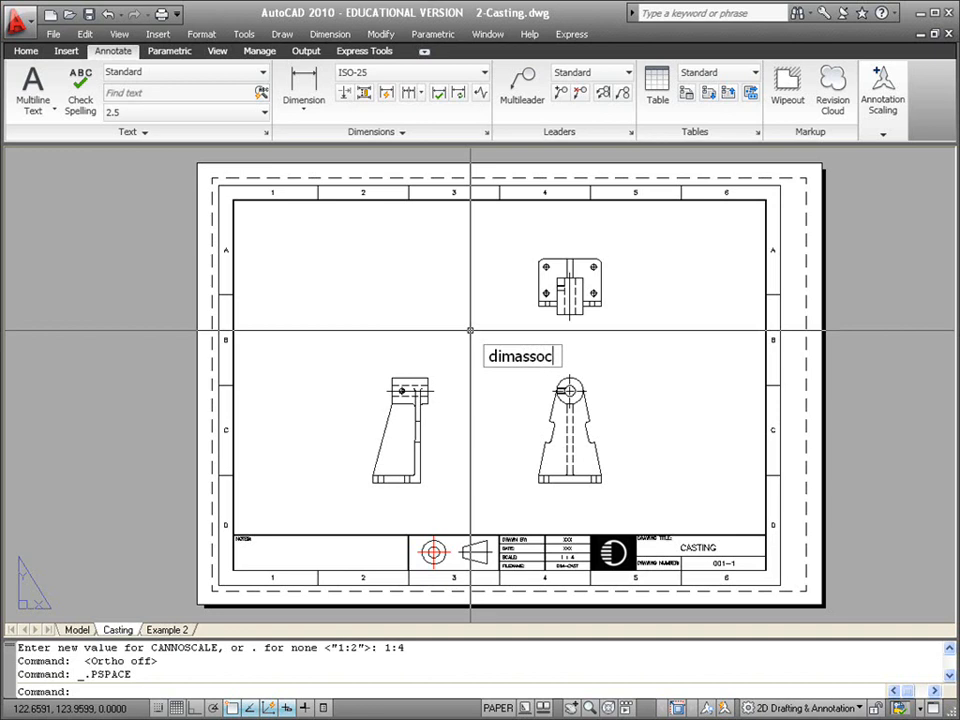
pyautogui.press('Return')
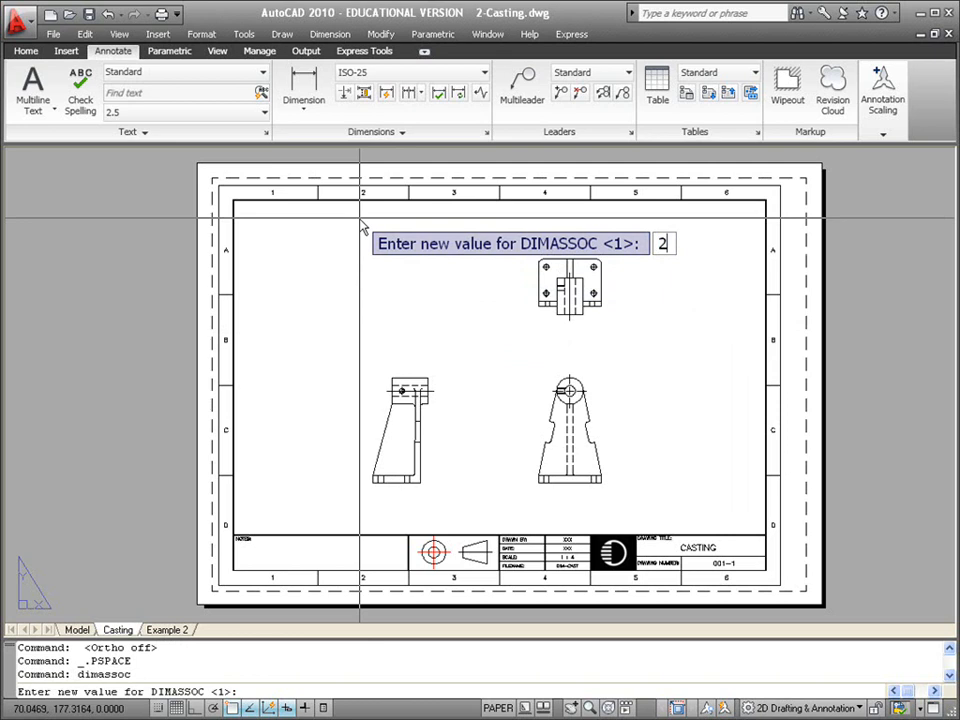
pyautogui.write('3')
pyautogui.press('Return')
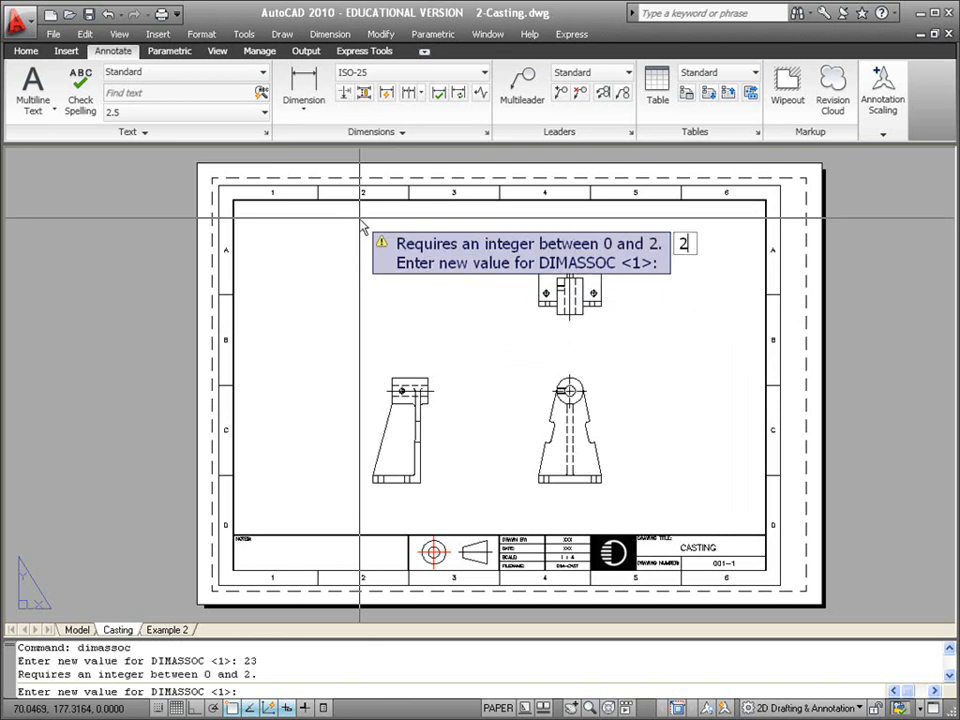
pyautogui.press('Return')
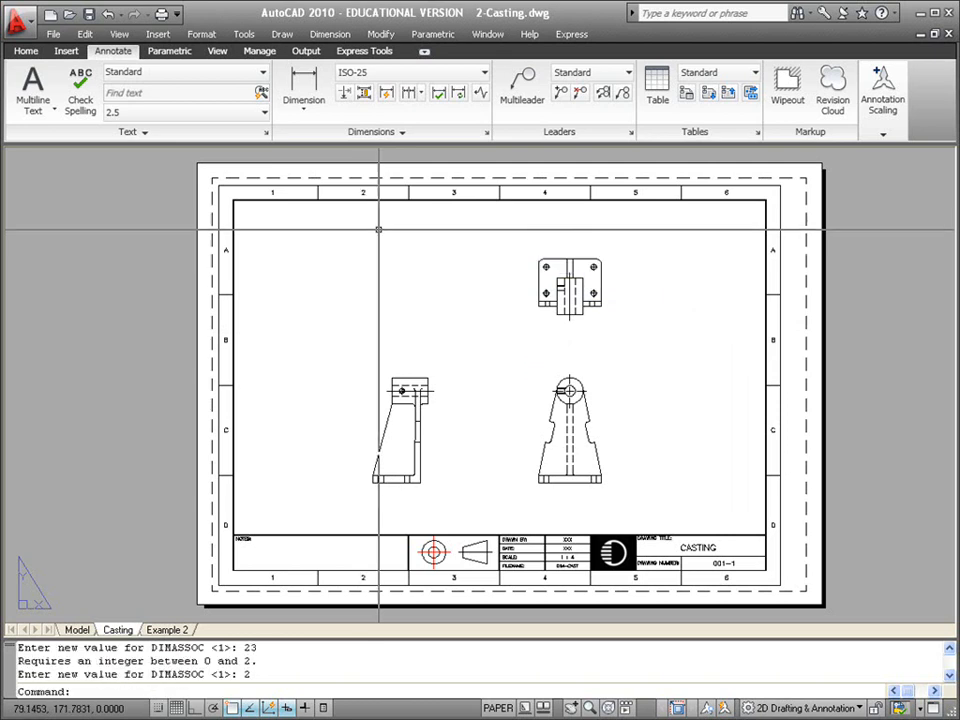
# Add a horizontal linear dimension above the casting's top view in paper space, spanning the plate's full width
pyautogui.press('F8')
pyautogui.moveTo(583, 230)
pyautogui.mouseDown(button='middle')
pyautogui.moveTo(558, 280)
pyautogui.moveTo(510, 263)
pyautogui.mouseUp(button='middle')
pyautogui.scroll(3, 510, 265)
pyautogui.press('F8')
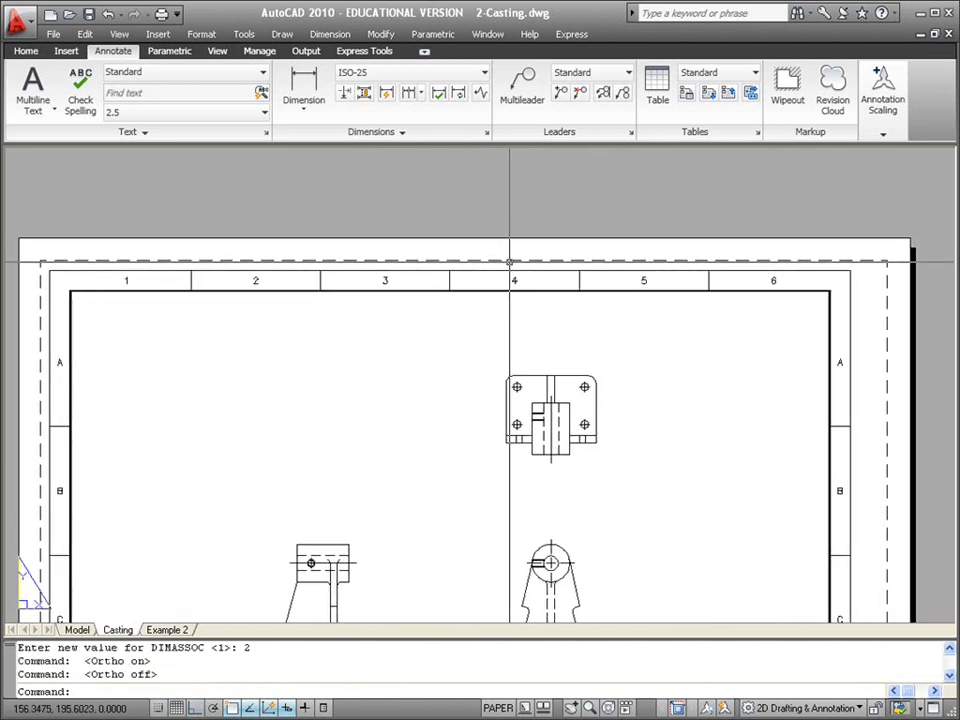
pyautogui.click(308, 100)
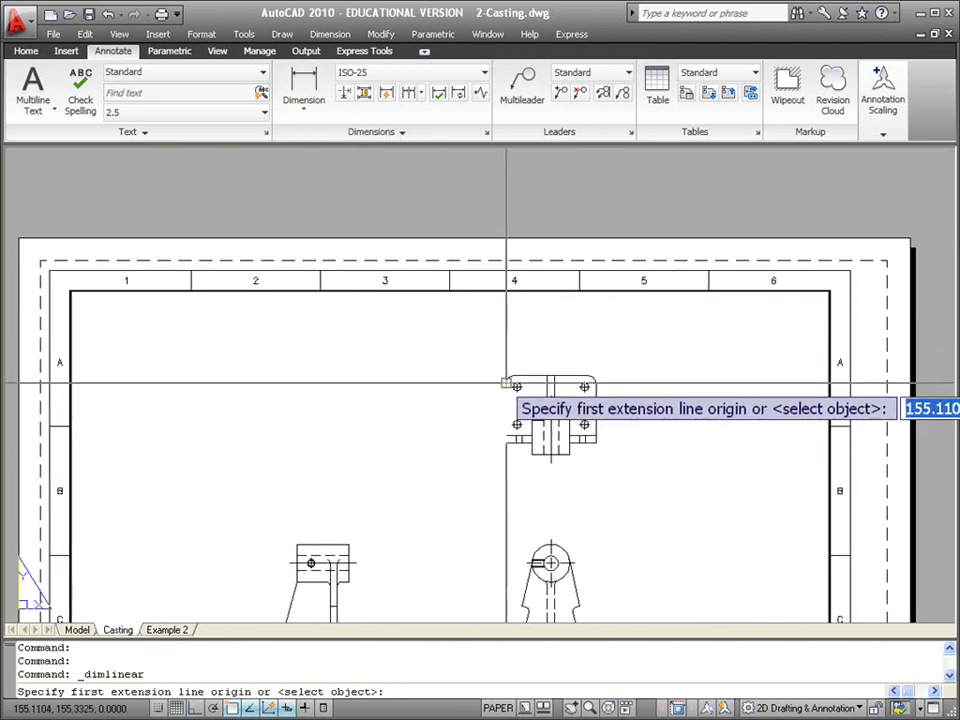
pyautogui.click(506, 383)
pyautogui.click(595, 383)
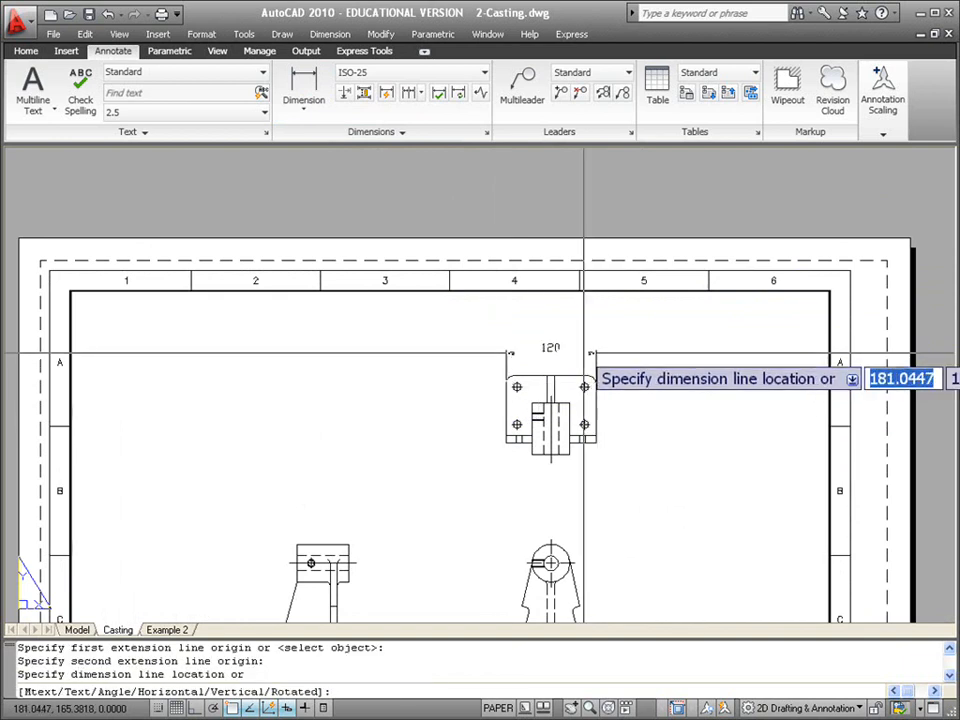
pyautogui.click(579, 357)
pyautogui.scroll(5, 535, 350)
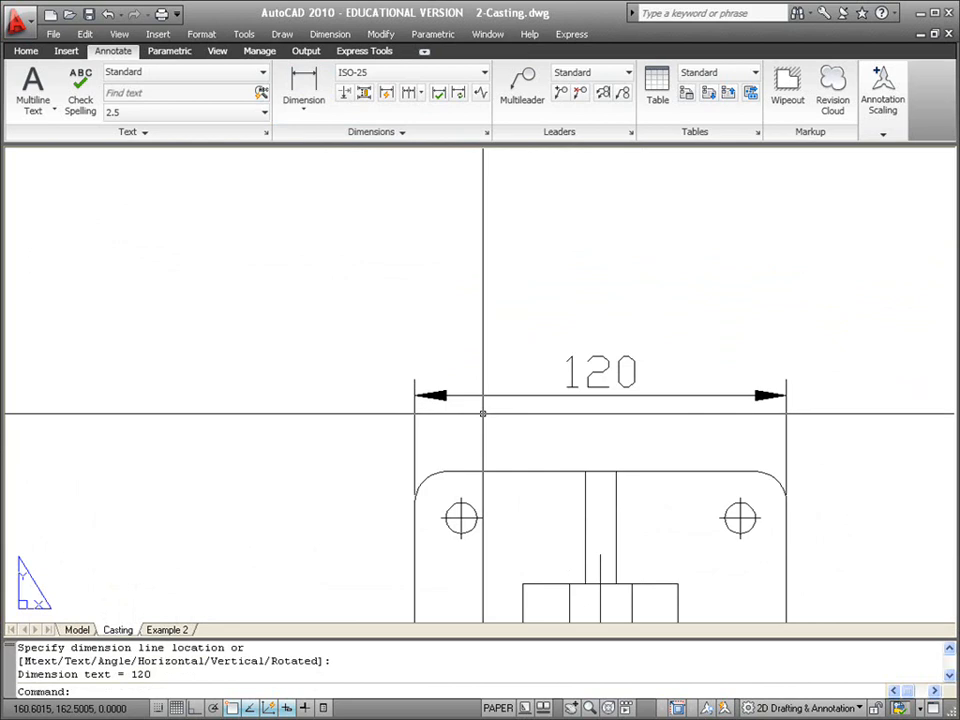
# Examine the plate-width dimension up close and against the whole casting sheet
pyautogui.scroll(-8, 483, 413)
pyautogui.press('F8')
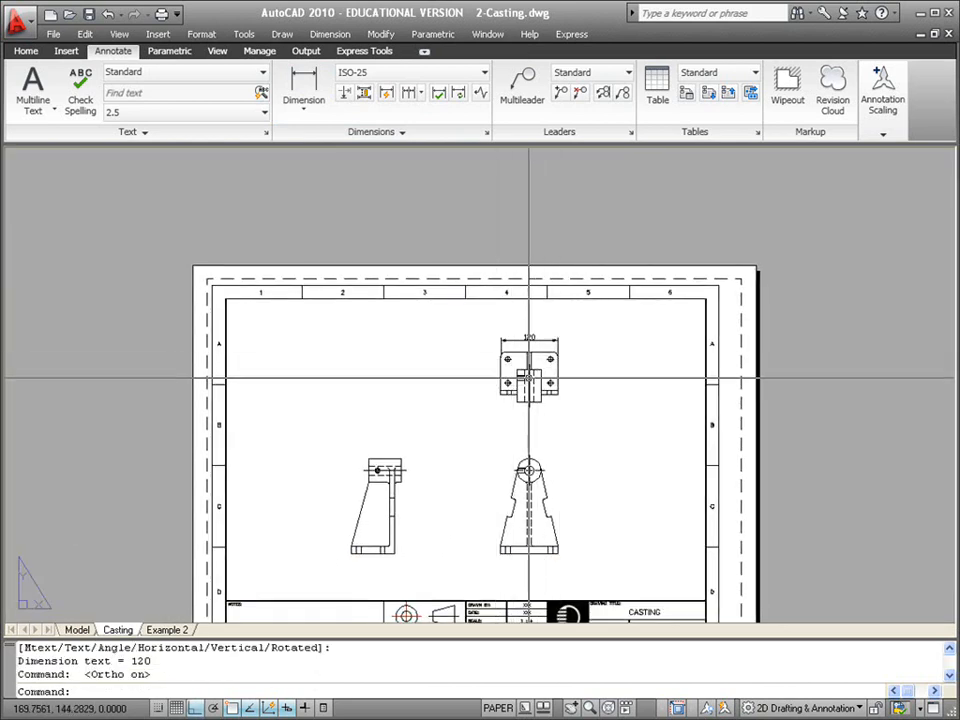
pyautogui.scroll(5, 496, 360)
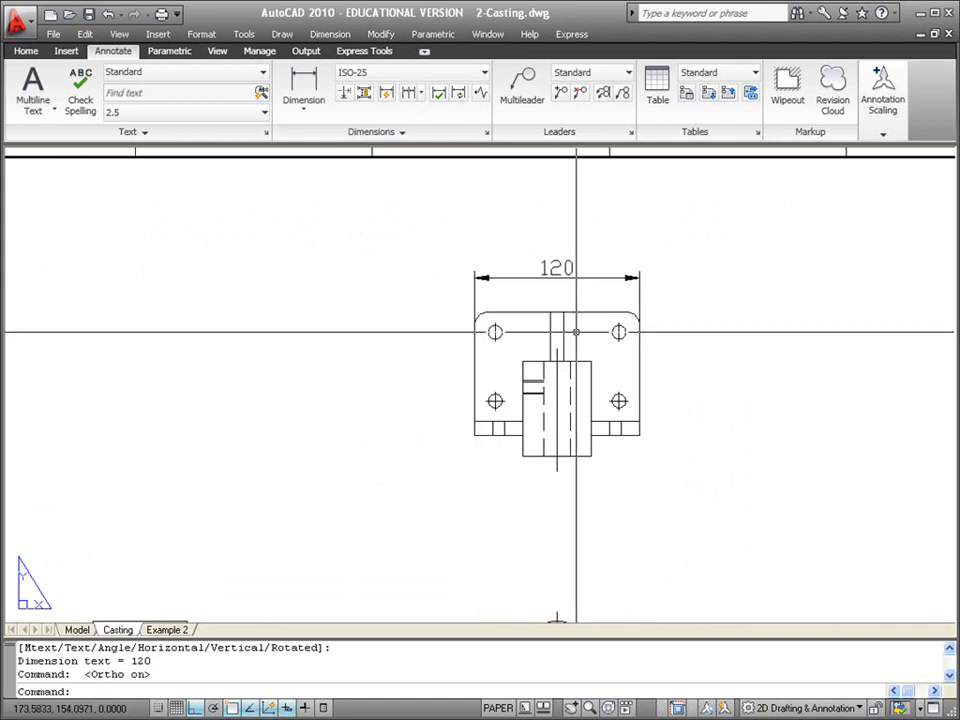
pyautogui.scroll(-4, 564, 381)
pyautogui.press('F8')
pyautogui.moveTo(573, 400); pyautogui.dragTo(586, 341, button='middle')
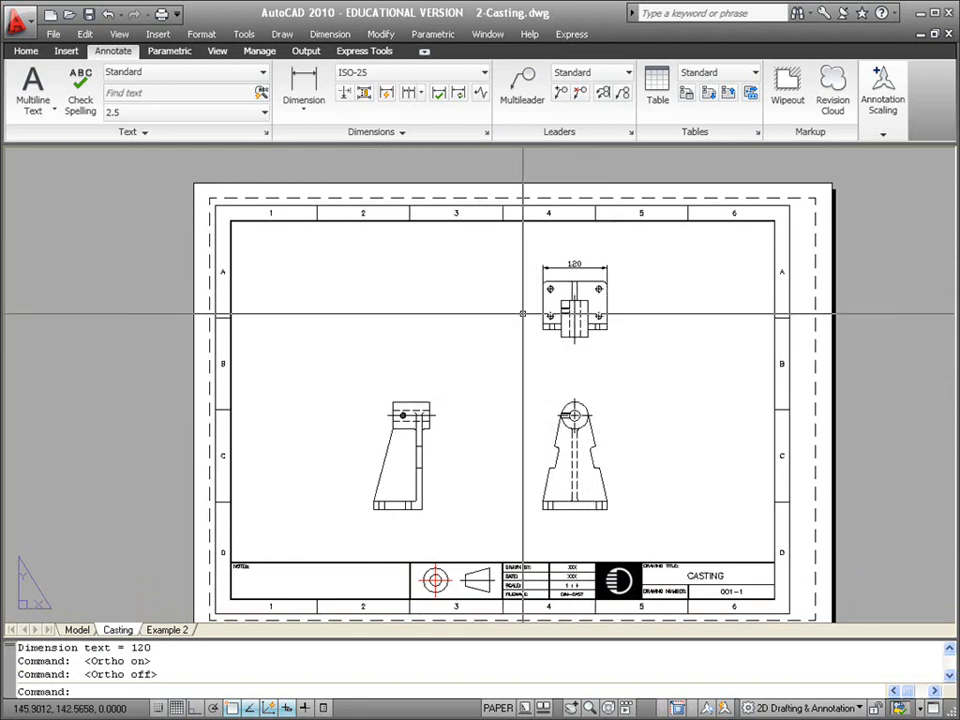
pyautogui.press('F8')
pyautogui.scroll(1, 512, 320)
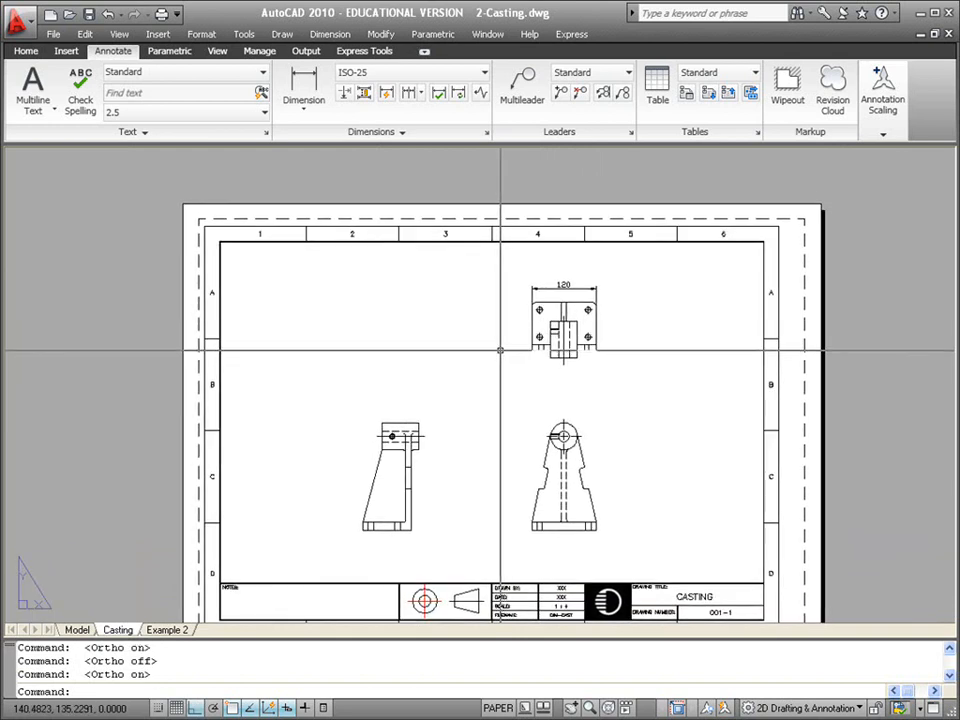
pyautogui.middleClick(505, 350)
pyautogui.middleClick(505, 350)
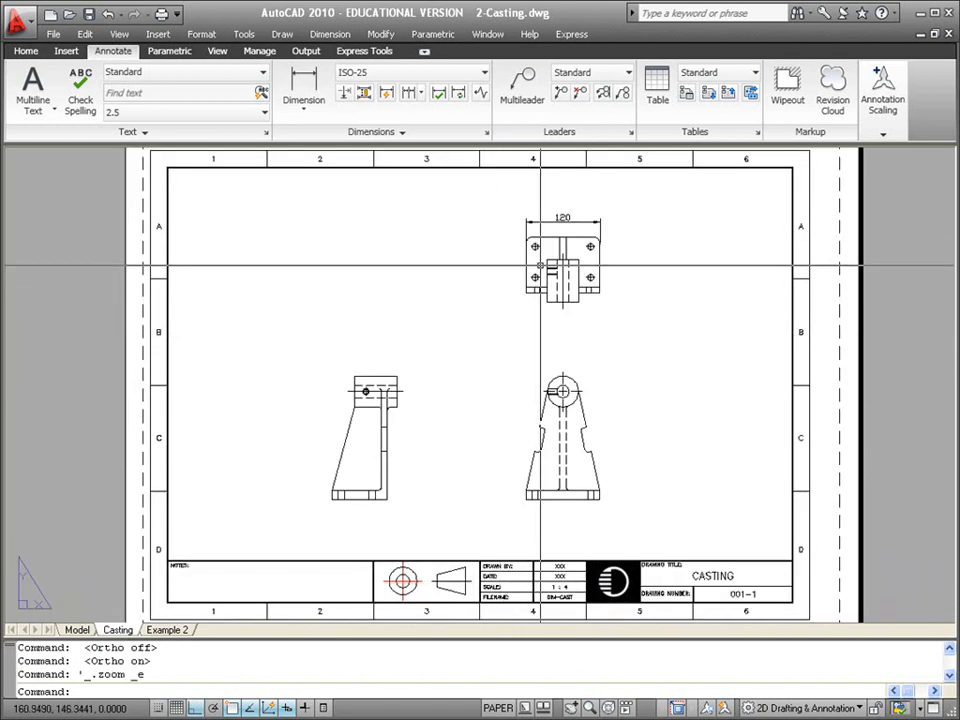
# Switch to model space and look over the casting's three views and the Example 2 part for dimensions
pyautogui.click(78, 630)
pyautogui.scroll(4, 521, 274)
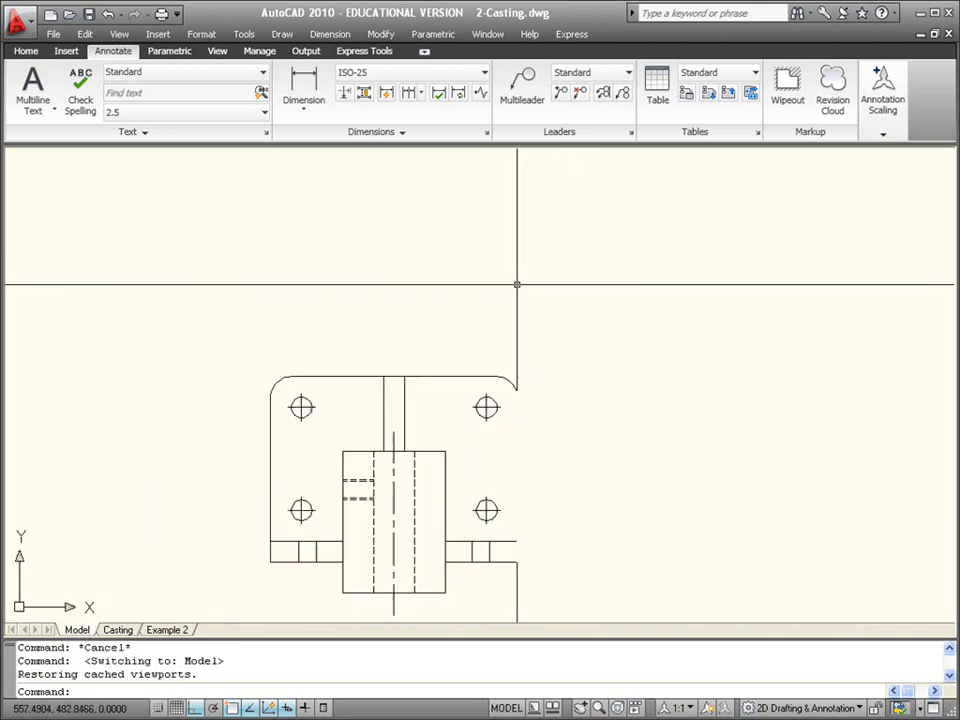
pyautogui.scroll(-6, 505, 355)
pyautogui.press('F8')
pyautogui.moveTo(437, 454); pyautogui.dragTo(463, 411, button='middle')
pyautogui.scroll(3, 463, 411)
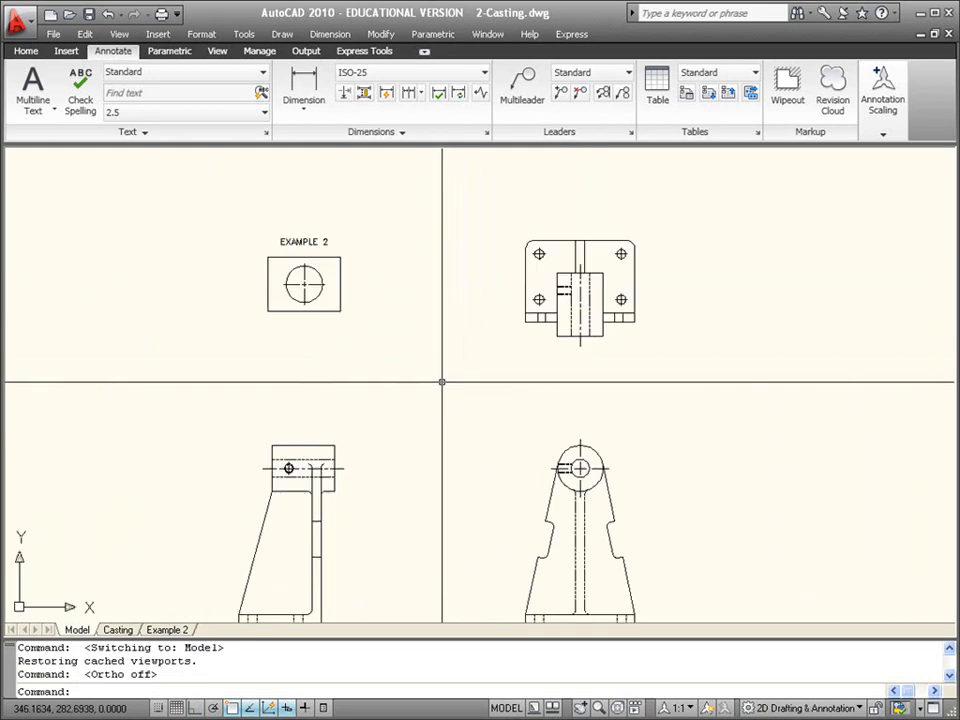
pyautogui.scroll(-2, 386, 285)
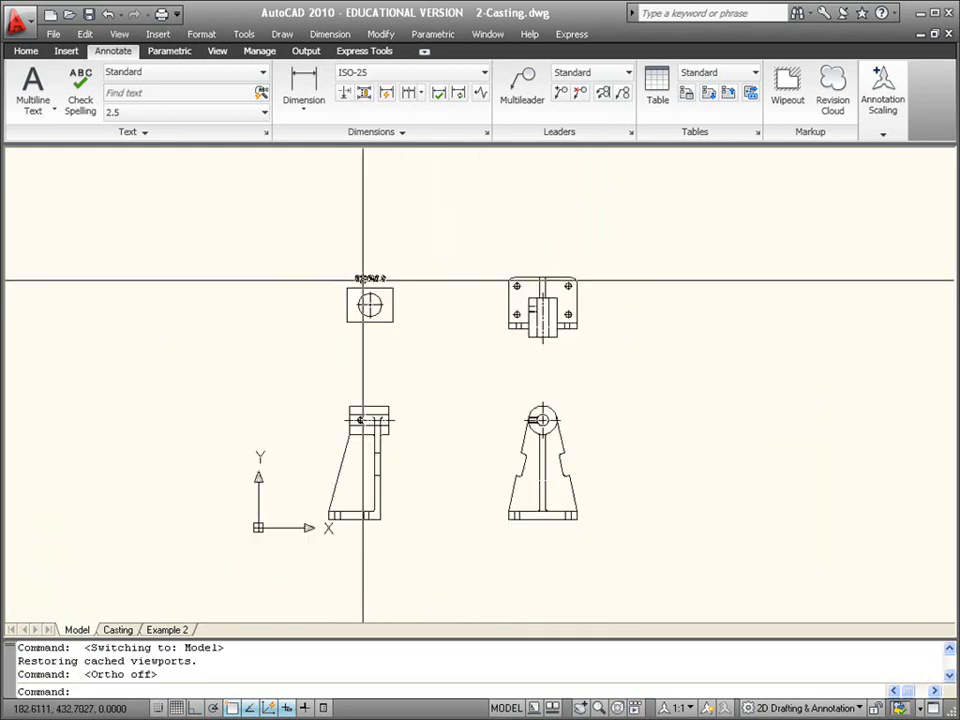
pyautogui.scroll(3, 371, 272)
pyautogui.scroll(-2, 381, 281)
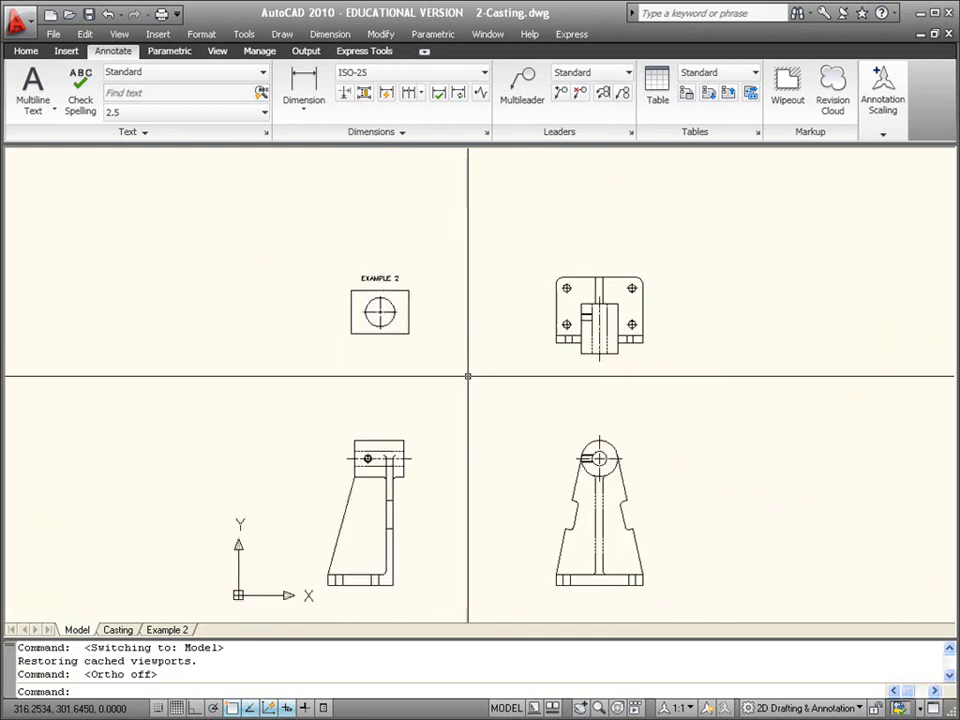
pyautogui.moveTo(510, 406); pyautogui.dragTo(508, 369, button='middle')
pyautogui.press('F8')
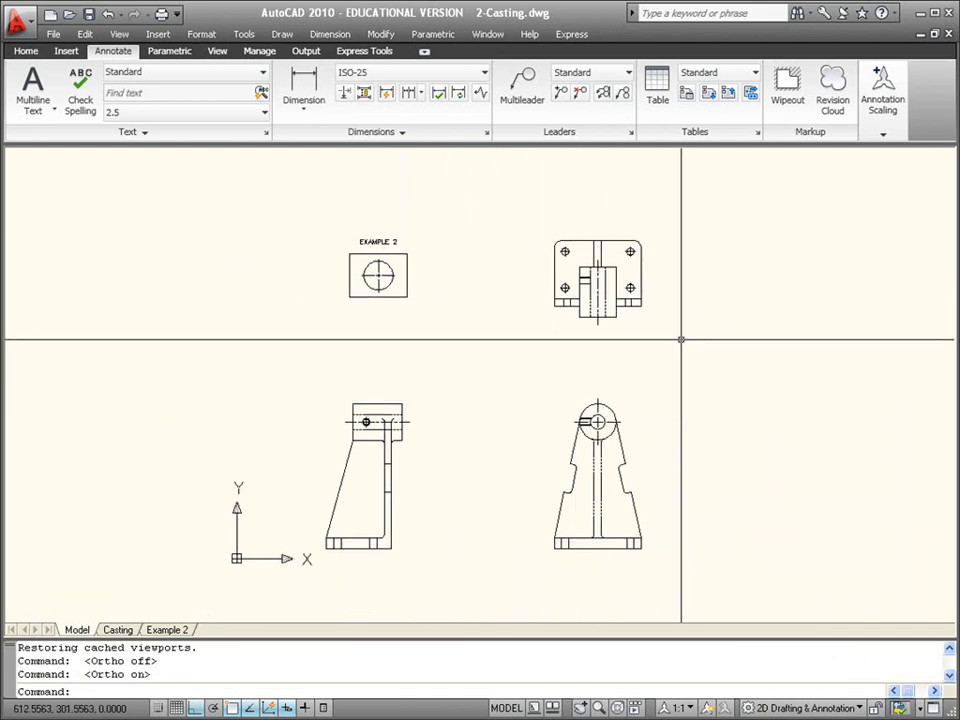
# Stretch the right side of the plate in the casting's top view outward by 20 units, including its two holes
pyautogui.scroll(2, 681, 339)
pyautogui.press('F8')
pyautogui.moveTo(666, 332); pyautogui.dragTo(598, 411, button='middle')
pyautogui.scroll(4, 598, 411)
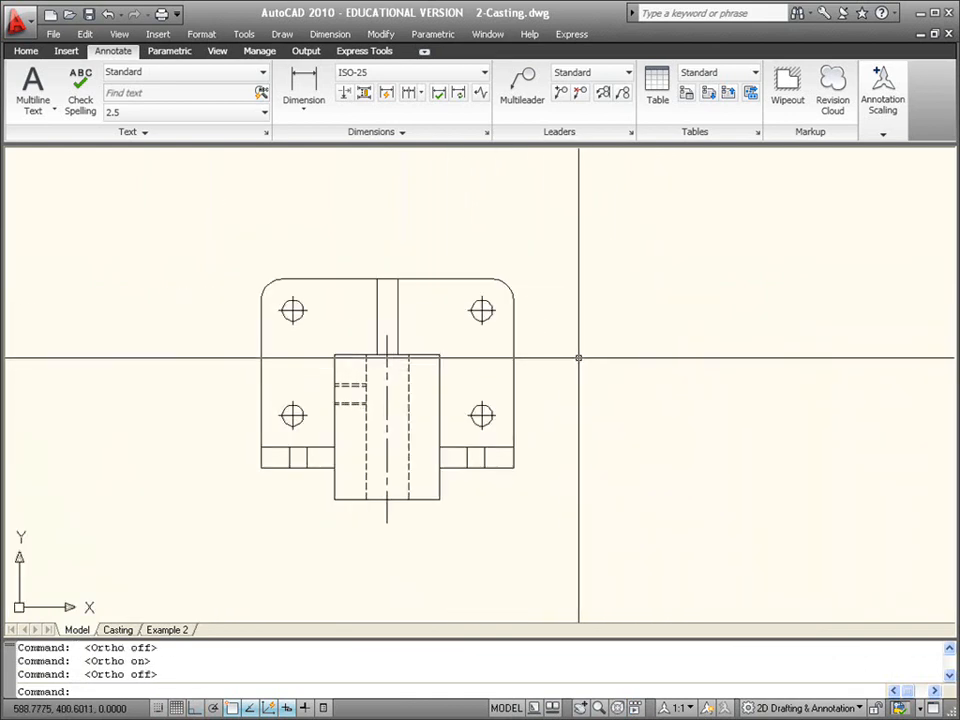
pyautogui.write('s')
pyautogui.press('Return')
pyautogui.click(570, 246)
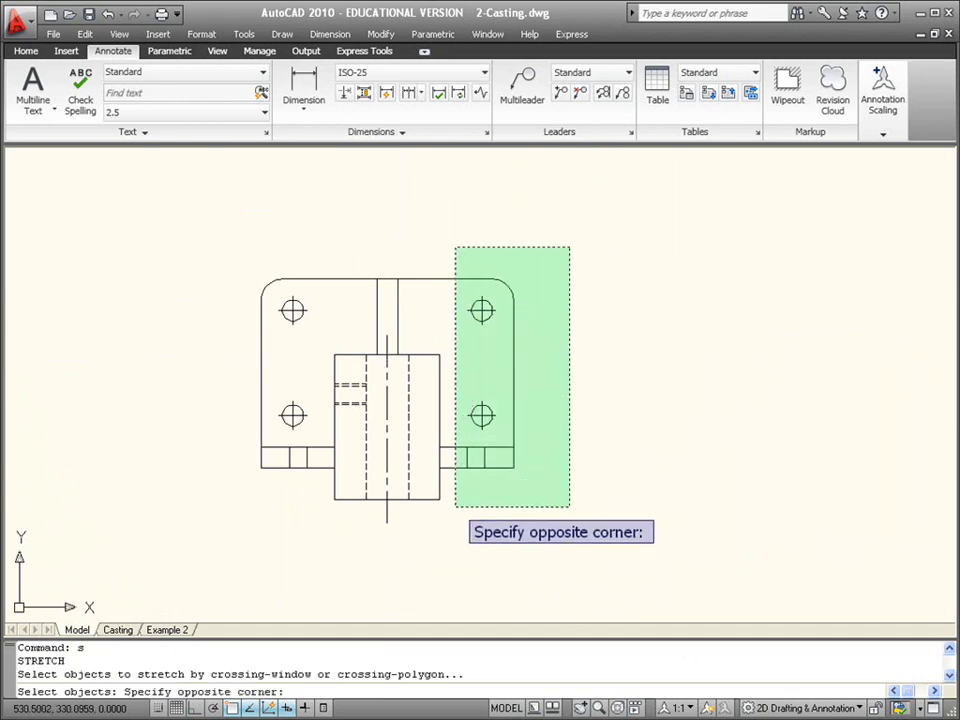
pyautogui.click(452, 530)
pyautogui.press('Return')
pyautogui.click(561, 490)
pyautogui.press('F8')
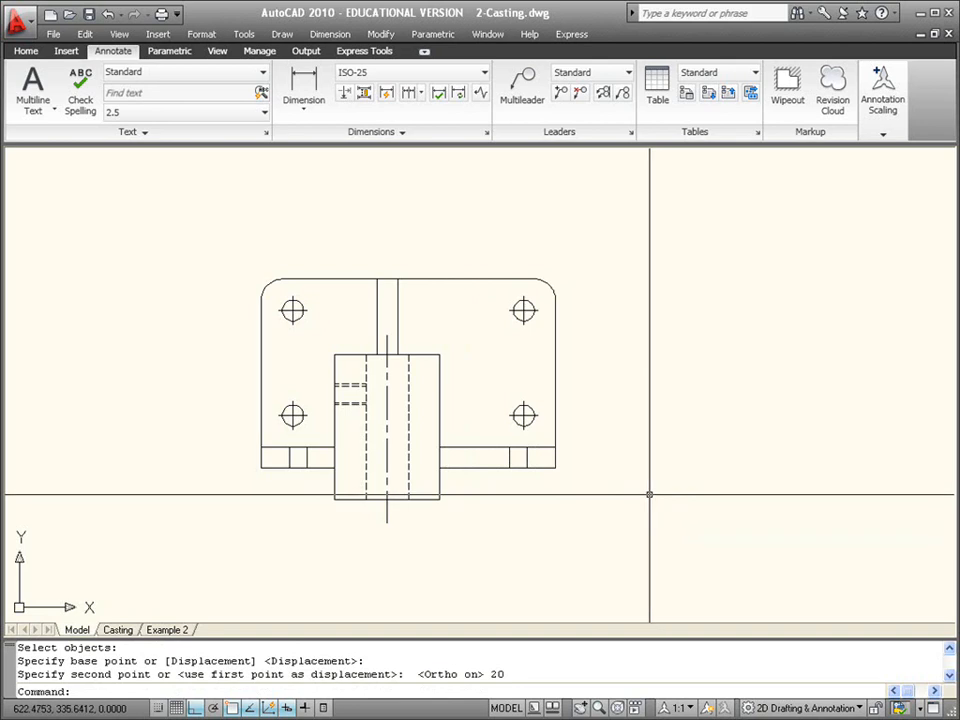
# Return to the Casting layout and check how the plate-width dimension follows the widened plate
pyautogui.scroll(-4, 536, 518)
pyautogui.press('F8')
pyautogui.middleClick(572, 497)
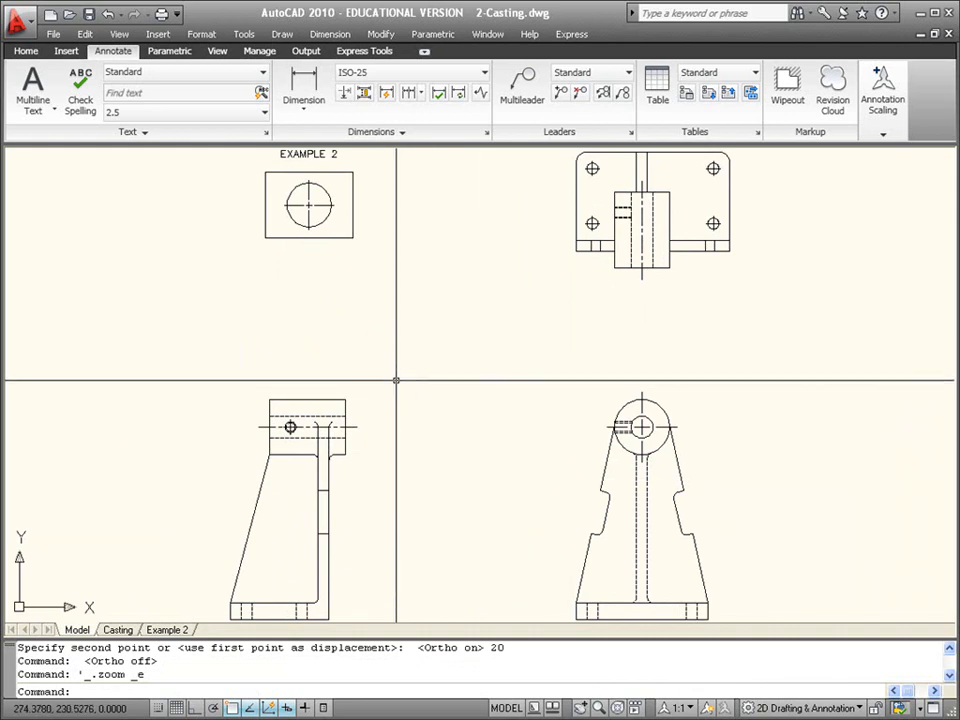
pyautogui.click(117, 629)
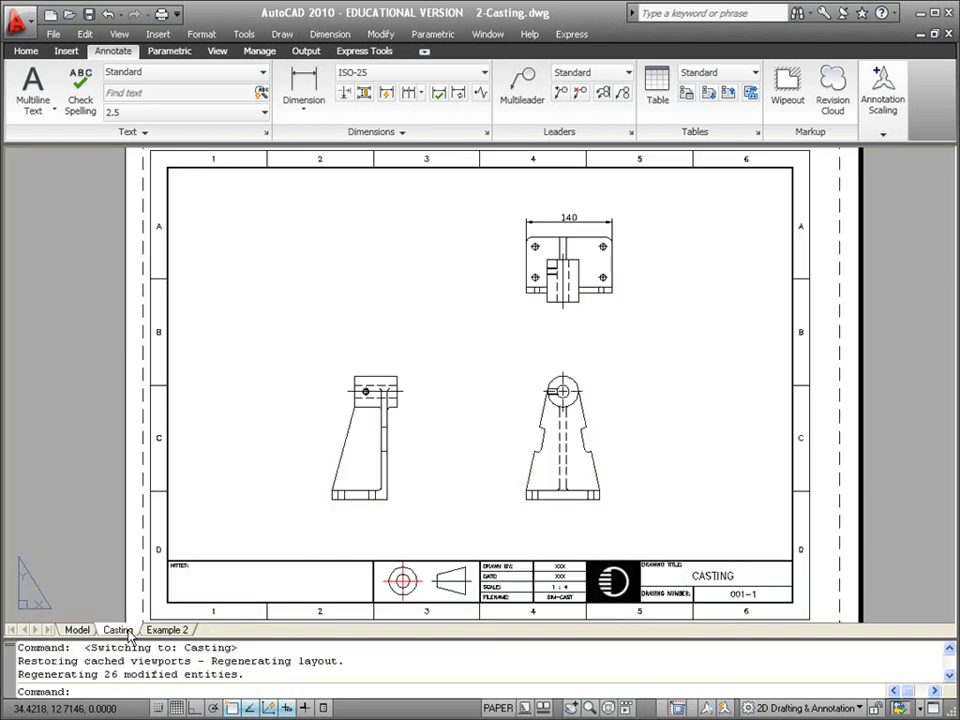
pyautogui.press('F8')
pyautogui.moveTo(603, 277); pyautogui.dragTo(535, 390, button='middle')
pyautogui.scroll(4, 514, 317)
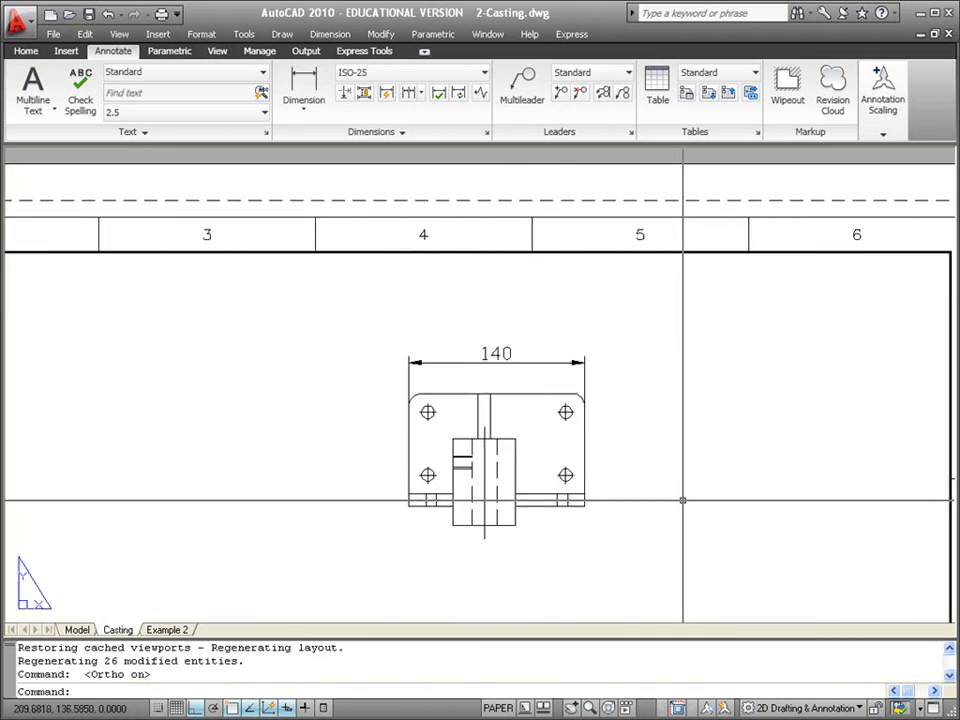
# In model space, stretch the right side of the top view's plate back to the left by 20 units
pyautogui.click(76, 630)
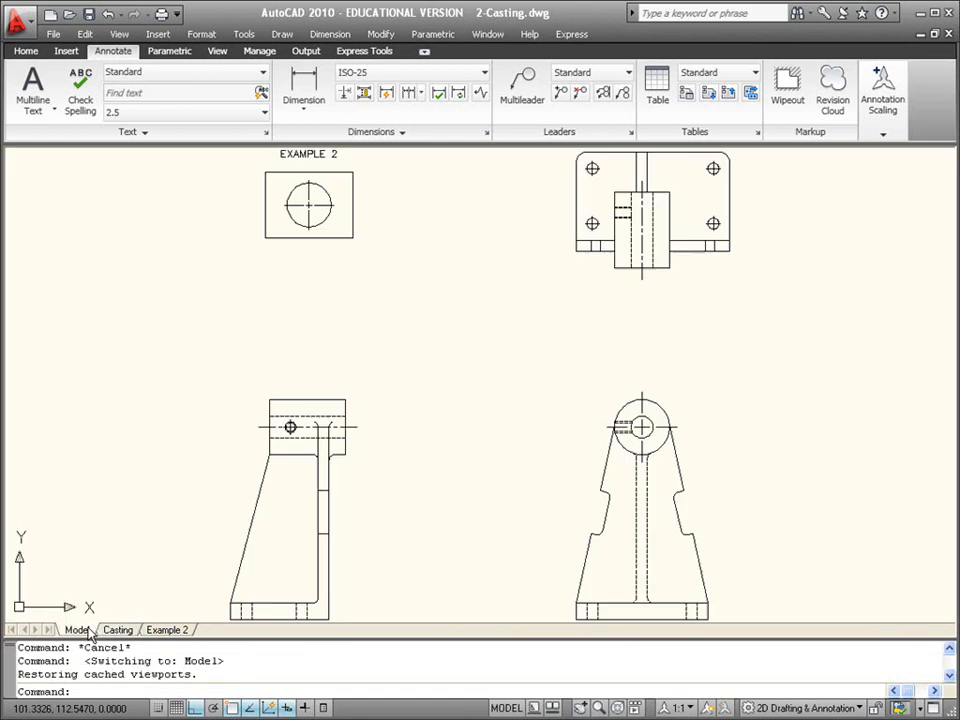
pyautogui.scroll(-3, 624, 395)
pyautogui.press('F8')
pyautogui.moveTo(722, 257); pyautogui.dragTo(630, 360, button='middle')
pyautogui.scroll(7, 629, 359)
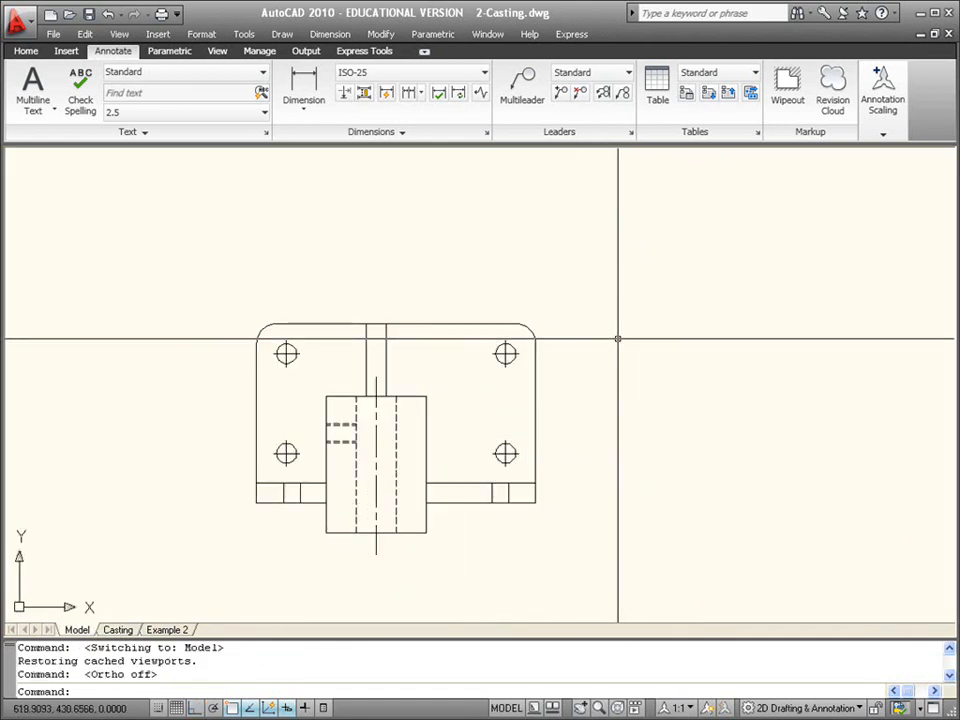
pyautogui.write('s')
pyautogui.press('Return')
pyautogui.click(613, 274)
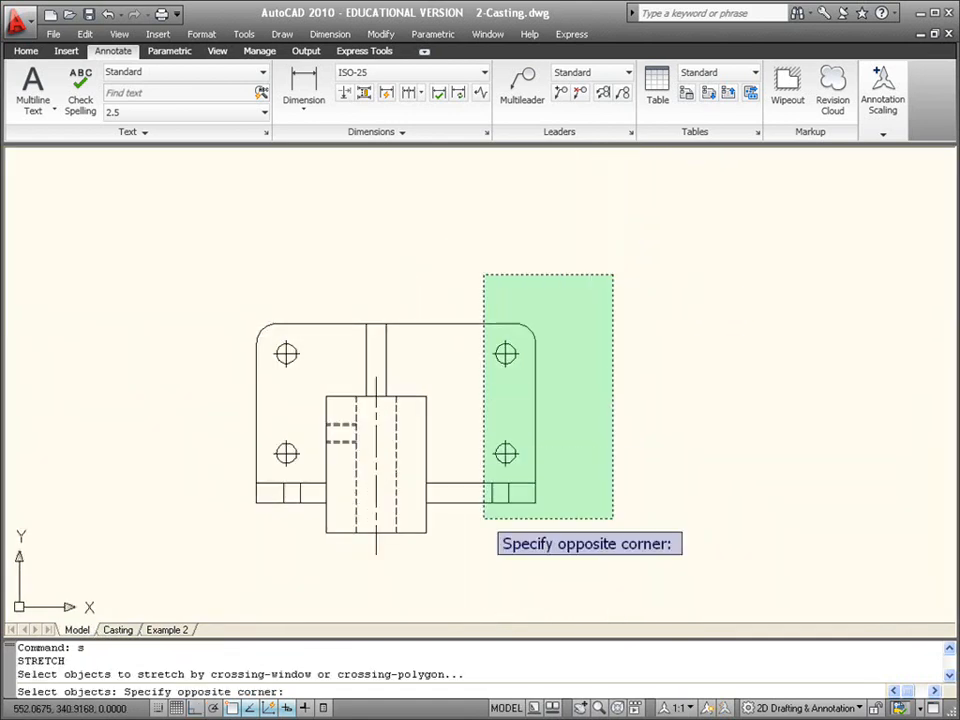
pyautogui.click(511, 524)
pyautogui.press('Return')
pyautogui.click(675, 541)
pyautogui.press('F8')
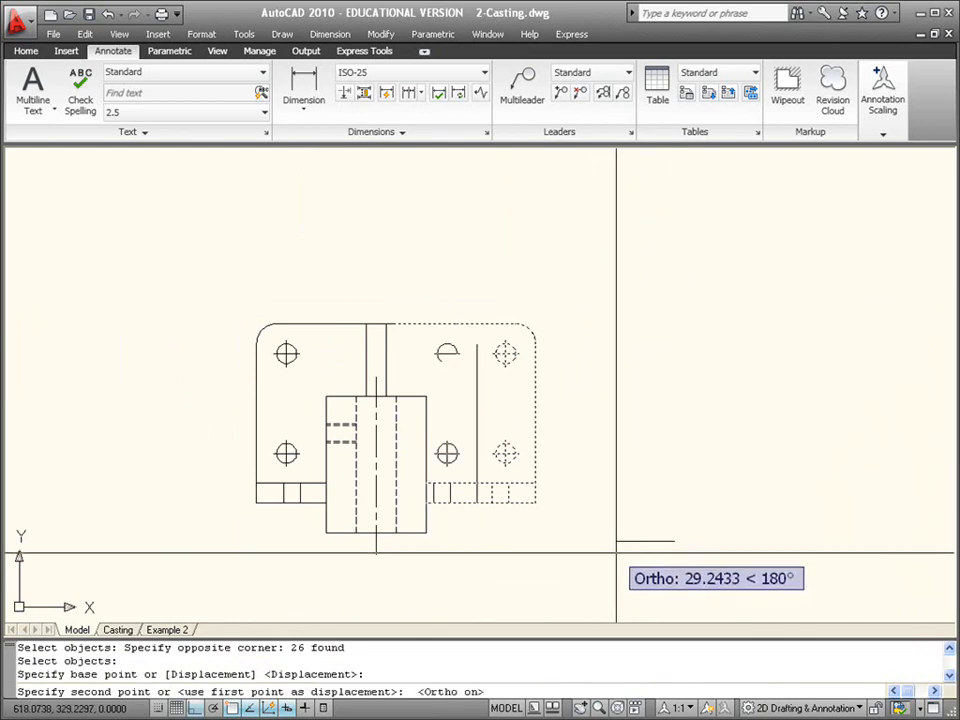
pyautogui.write('20')
pyautogui.press('Return')
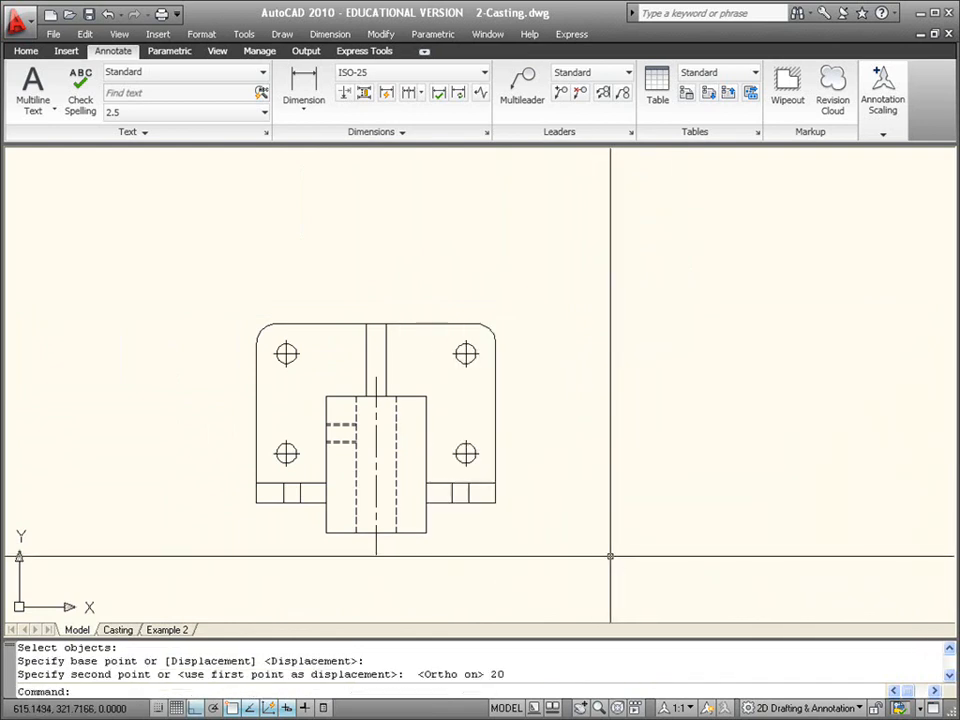
# Go back to the Casting layout and check the dimension on the narrowed plate, then view the whole sheet
pyautogui.scroll(-2, 621, 519)
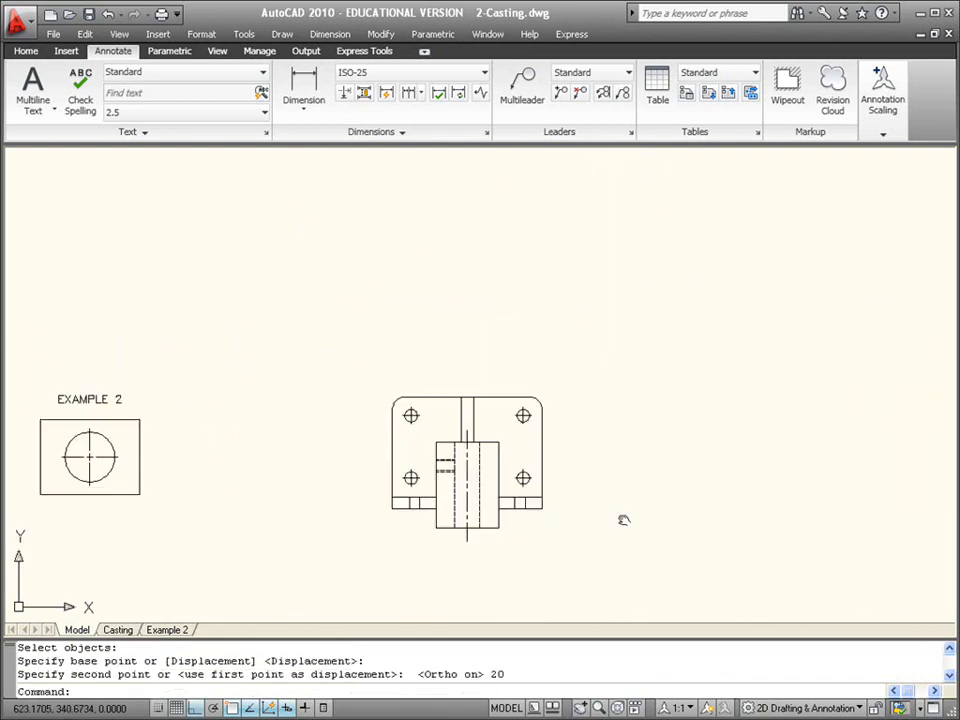
pyautogui.middleClick(624, 519)
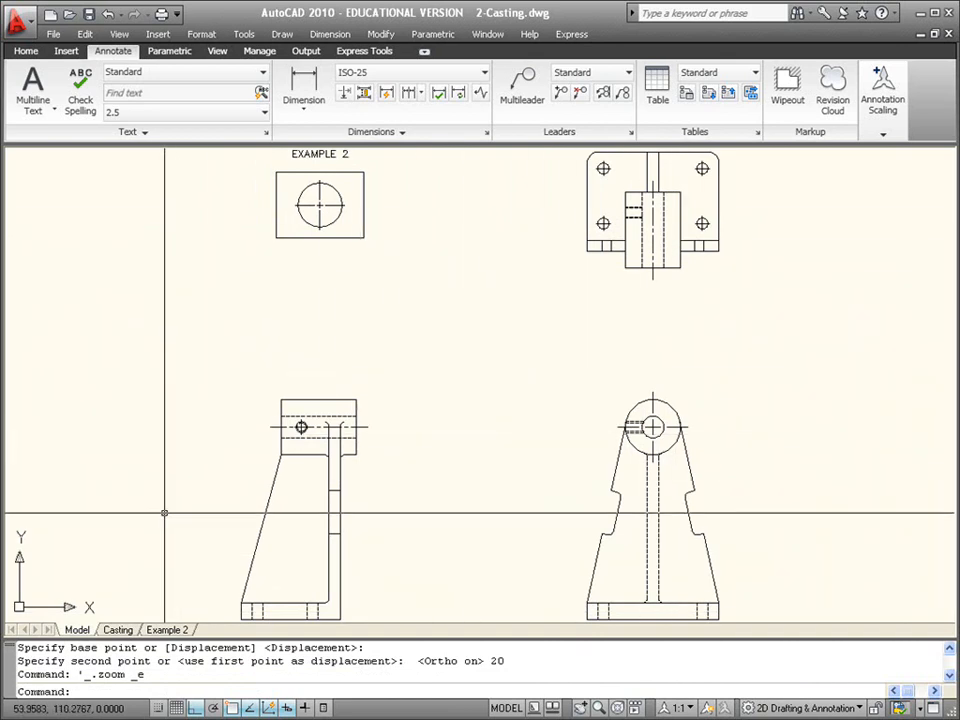
pyautogui.click(118, 630)
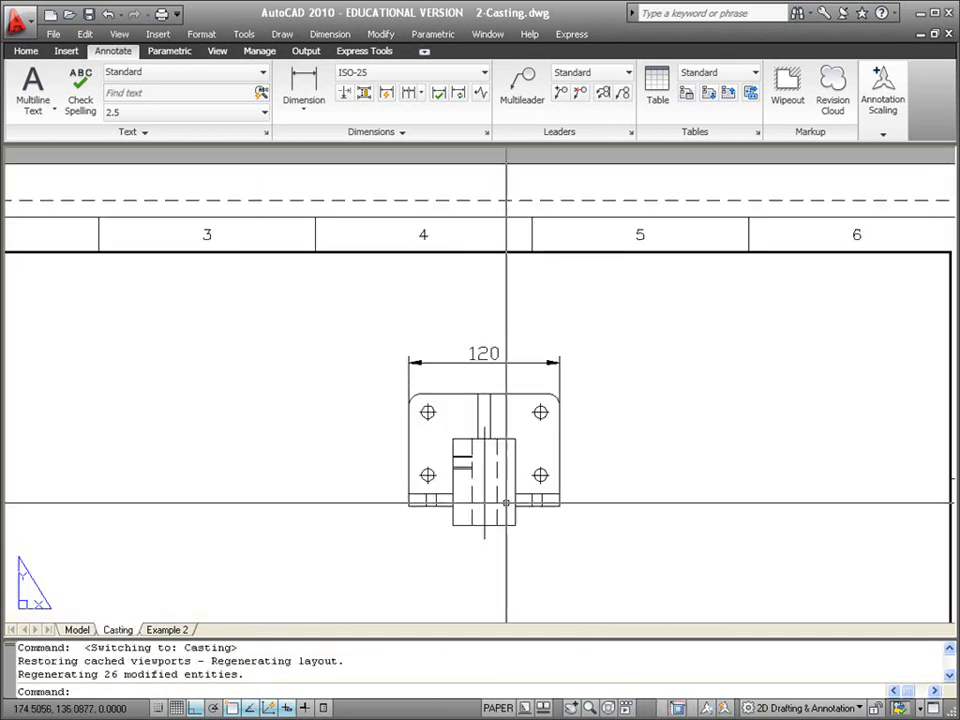
pyautogui.middleClick(630, 495)
pyautogui.middleClick(630, 495)
pyautogui.press('F8')
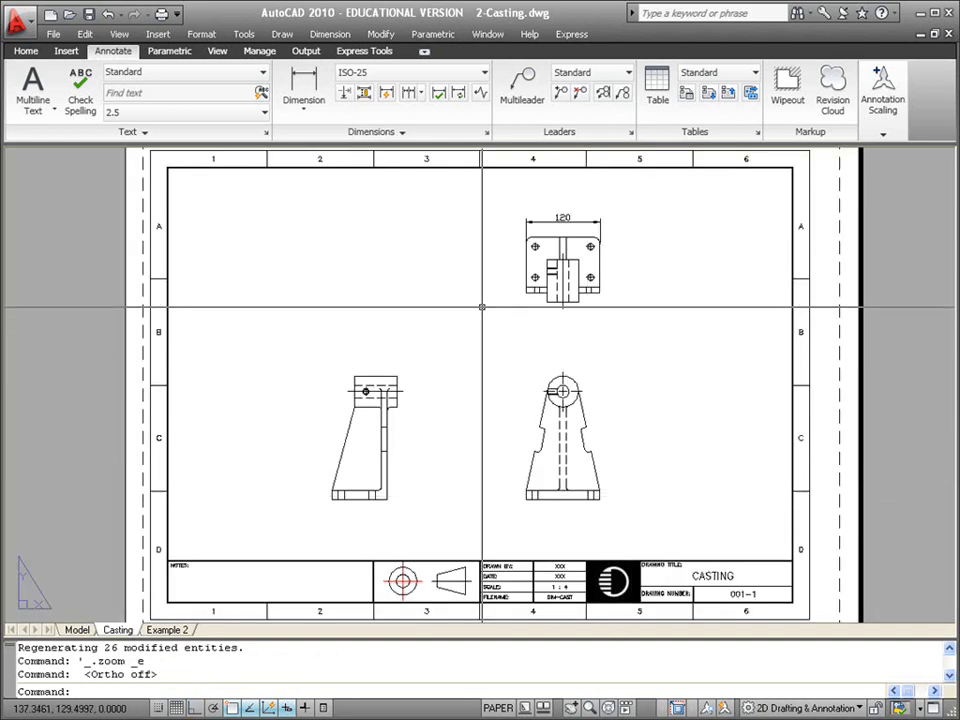
# Erase the plate-width dimension above the casting's top view
pyautogui.click(592, 221)
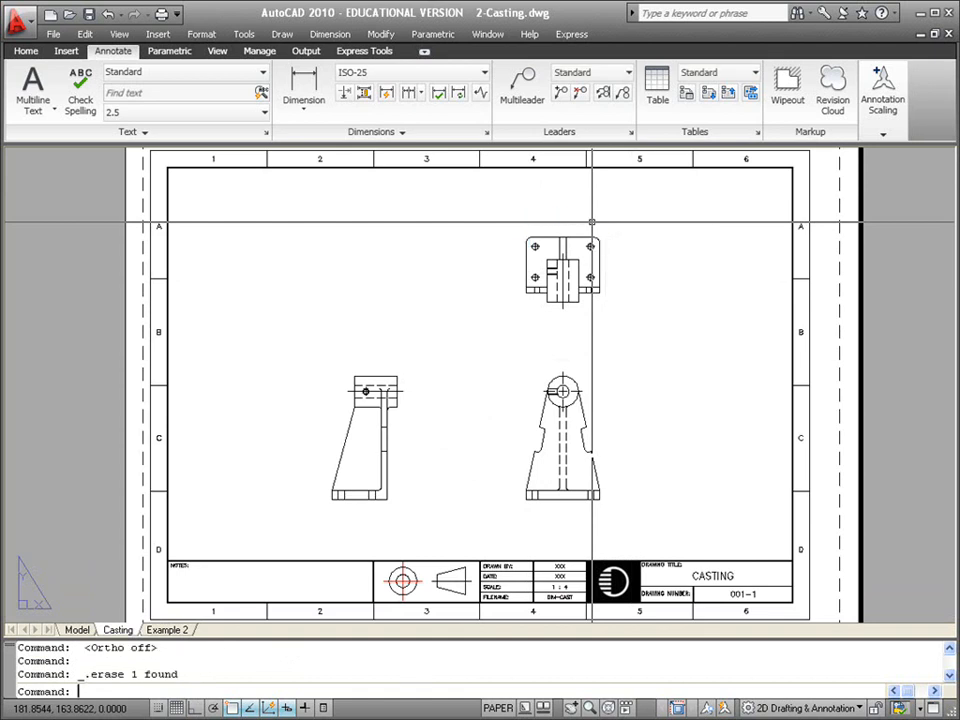
pyautogui.middleClick(474, 327)
pyautogui.middleClick(474, 327)
pyautogui.press('F8')
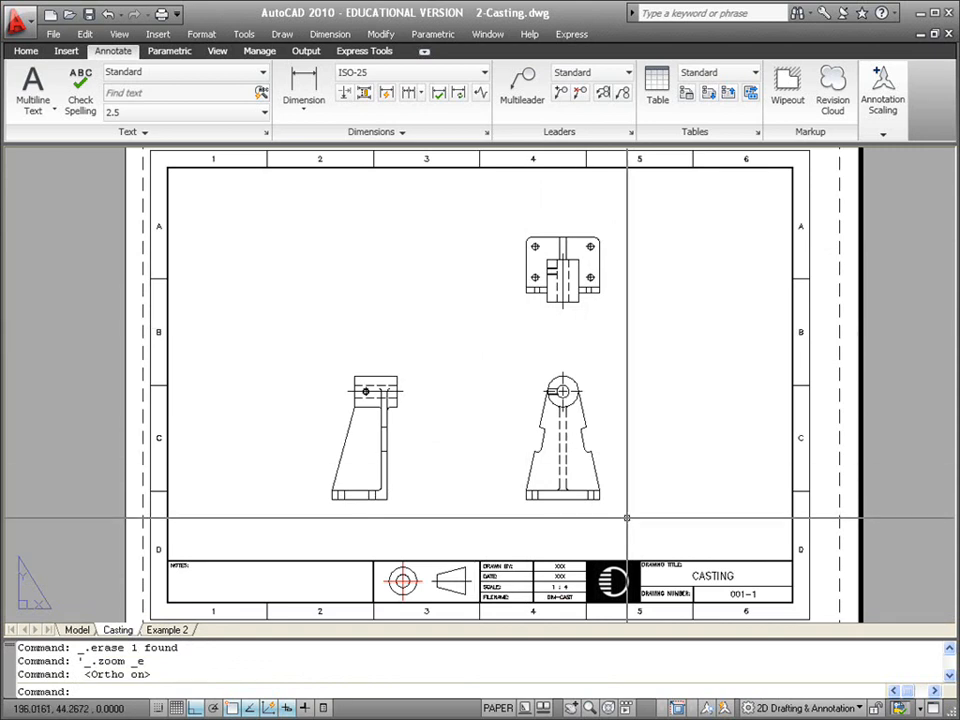
# Select the rectangular border around the Casting sheet
pyautogui.click(769, 618)
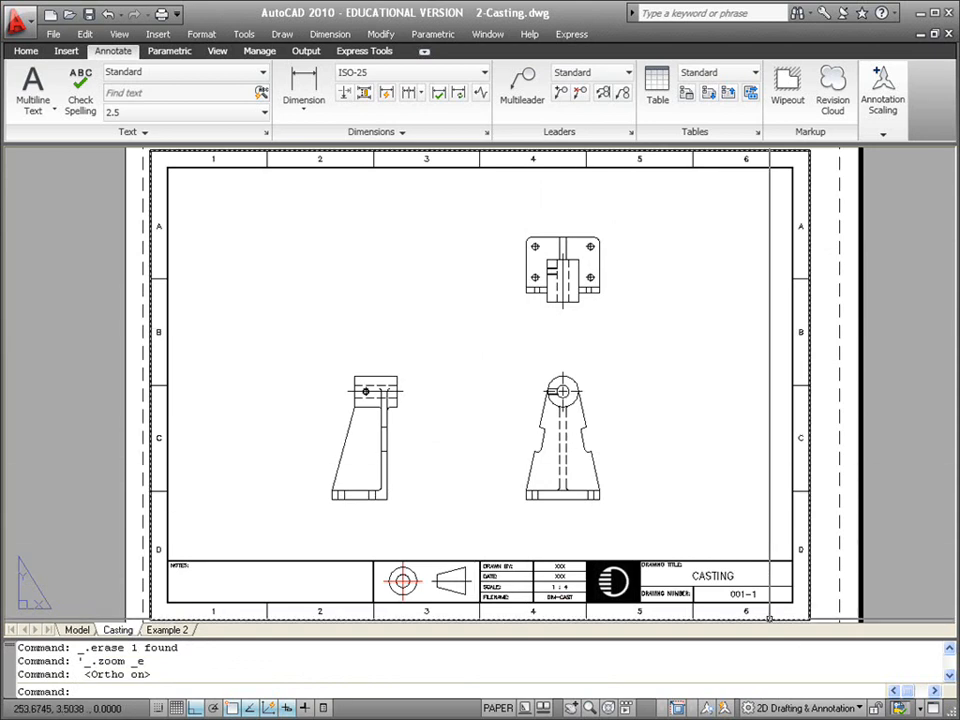